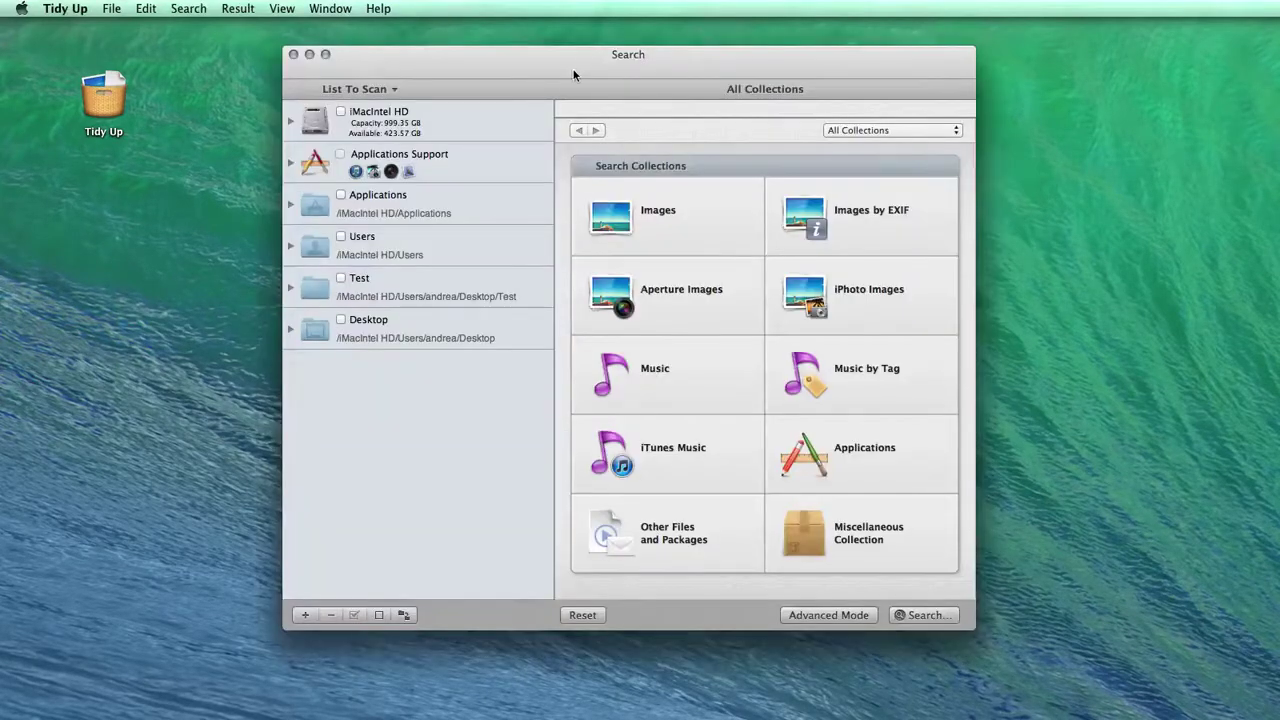
Expand Applications Support to list the iTunes, iPhoto, Aperture and Mail search sources.
click(290, 162)
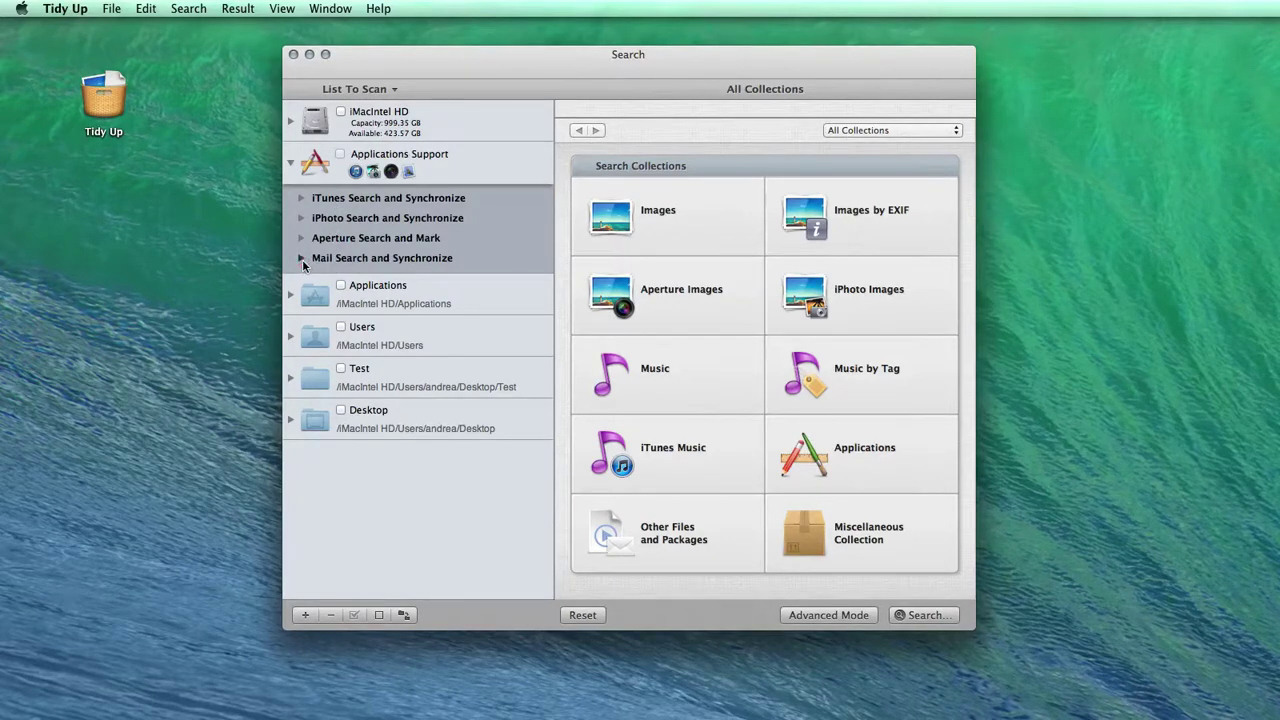
Expand the iPhoto search options and include iPhoto Images in the scan.
click(300, 258)
click(300, 258)
click(301, 238)
click(301, 238)
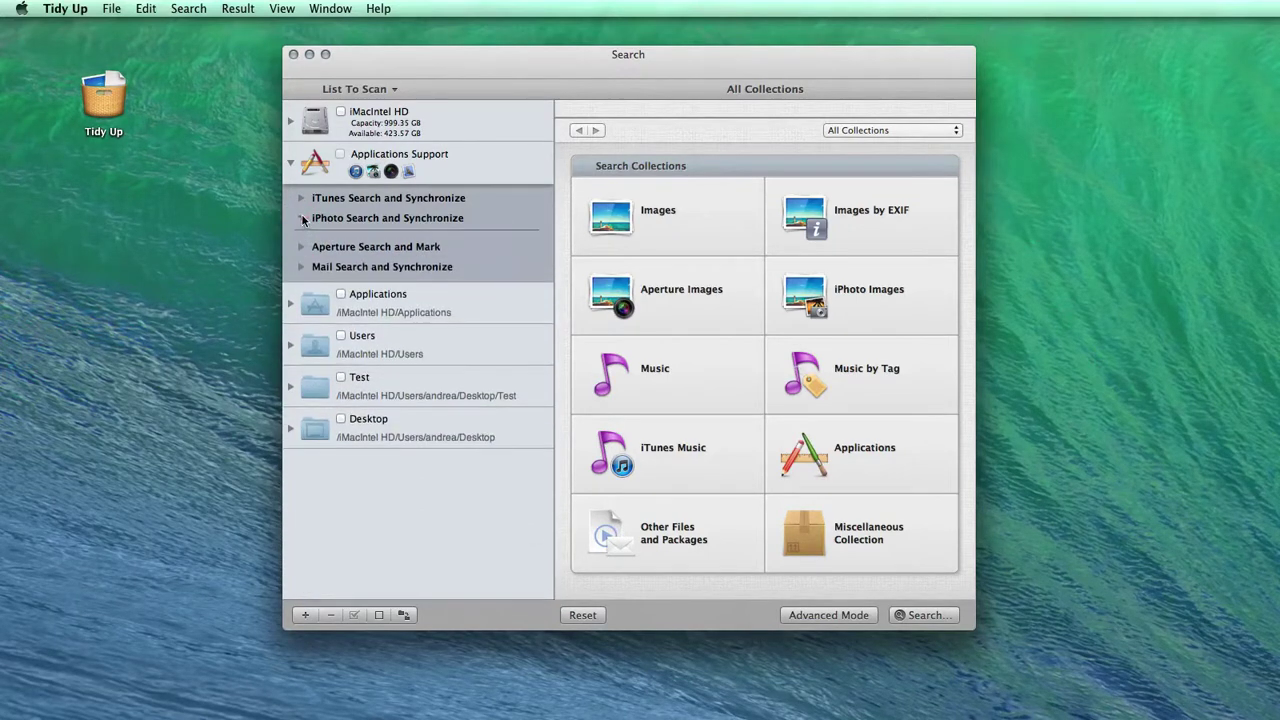
click(302, 218)
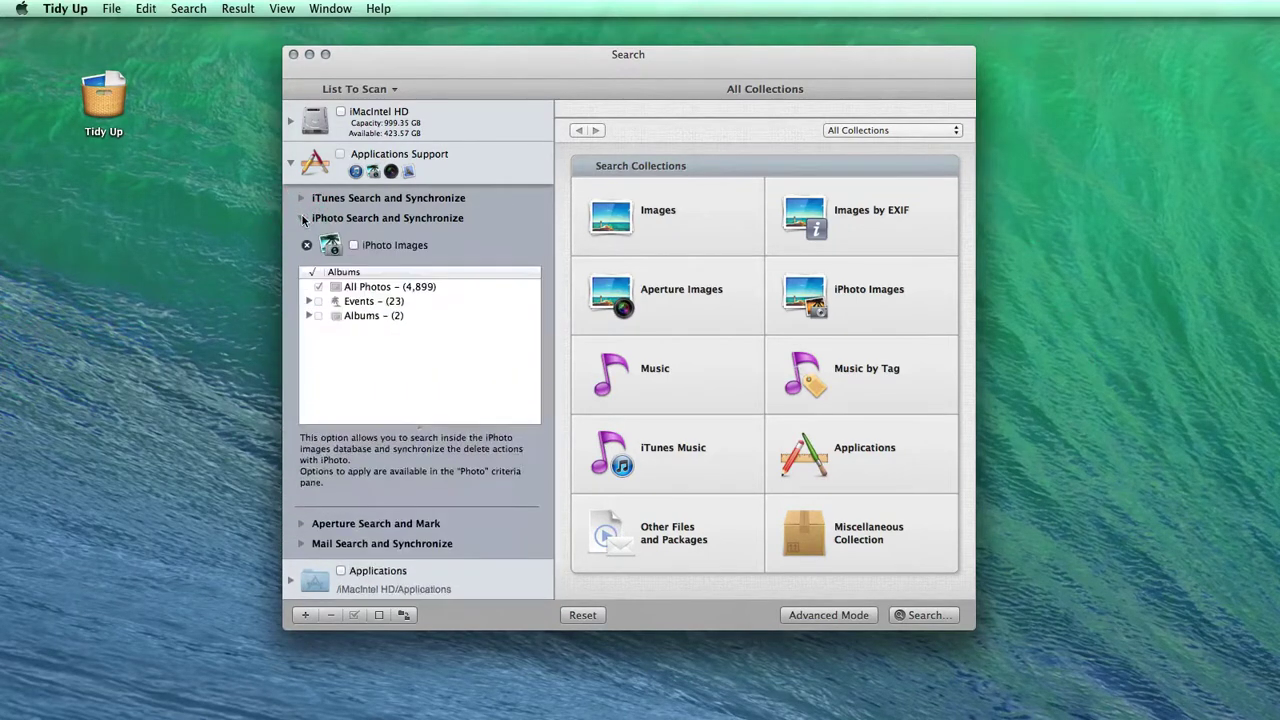
click(900, 312)
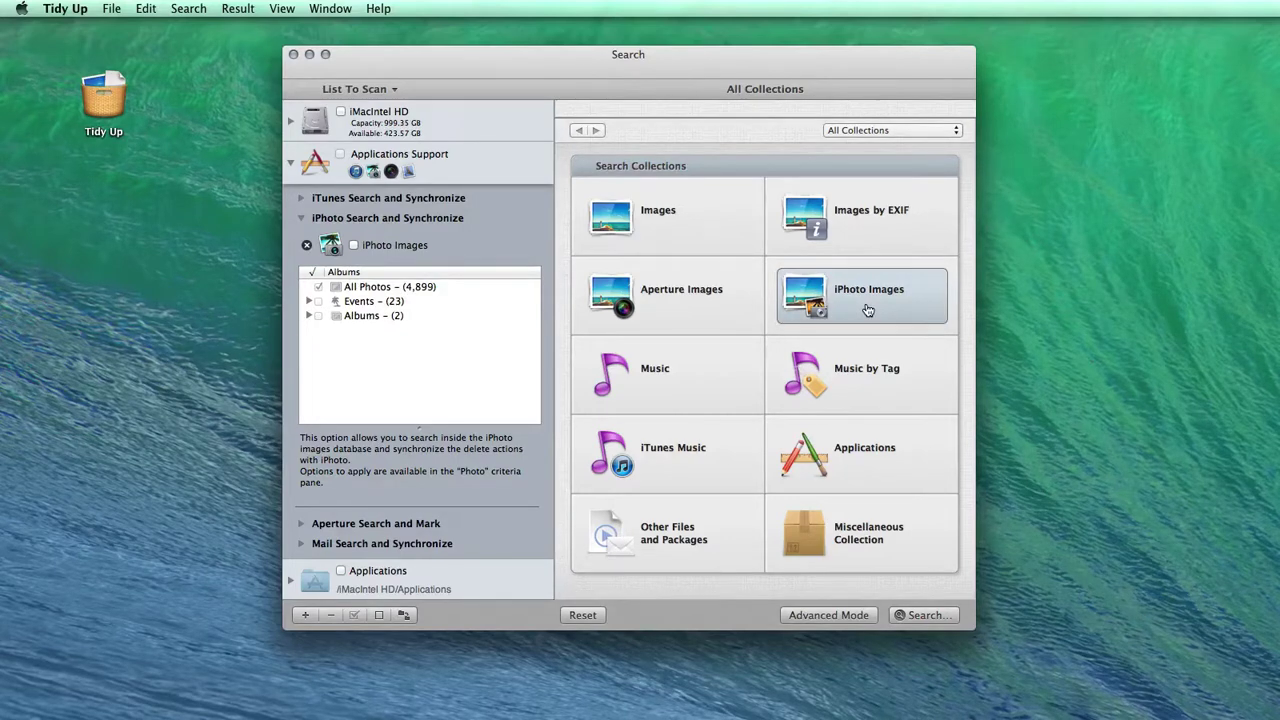
click(354, 246)
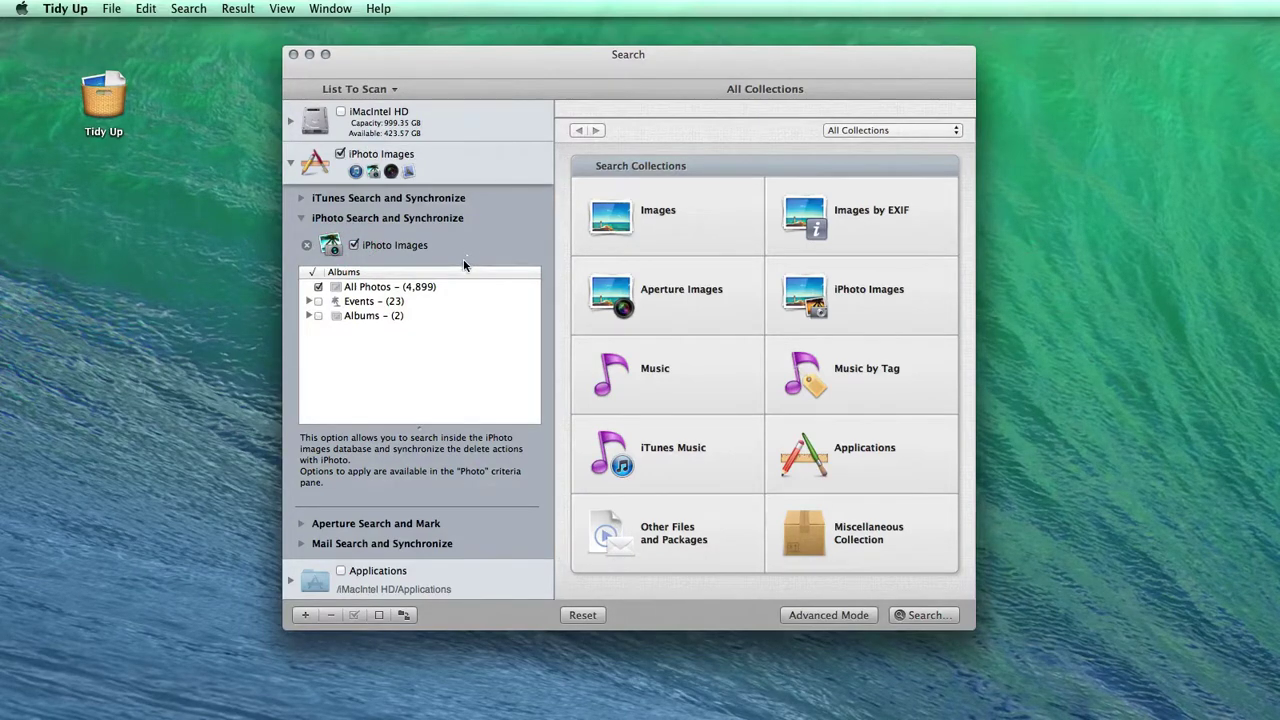
Review the Events albums and select All Photos as the iPhoto scan source.
click(308, 302)
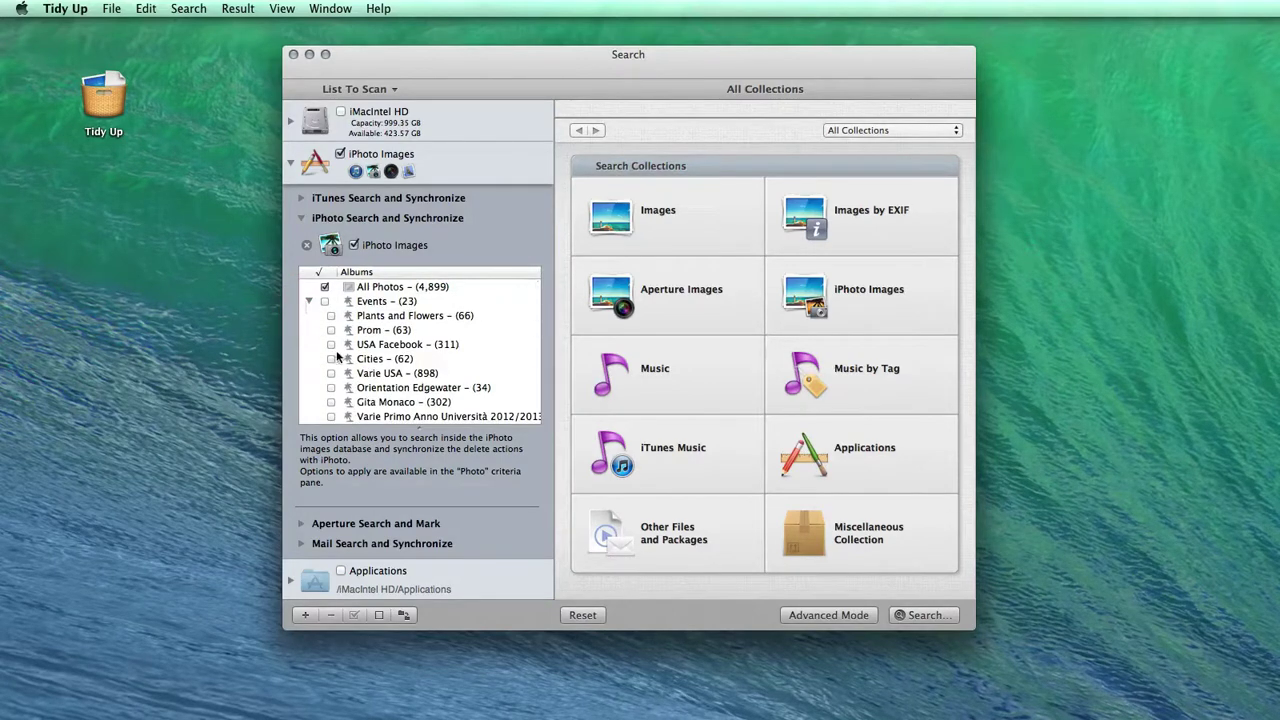
click(331, 330)
click(331, 358)
click(323, 288)
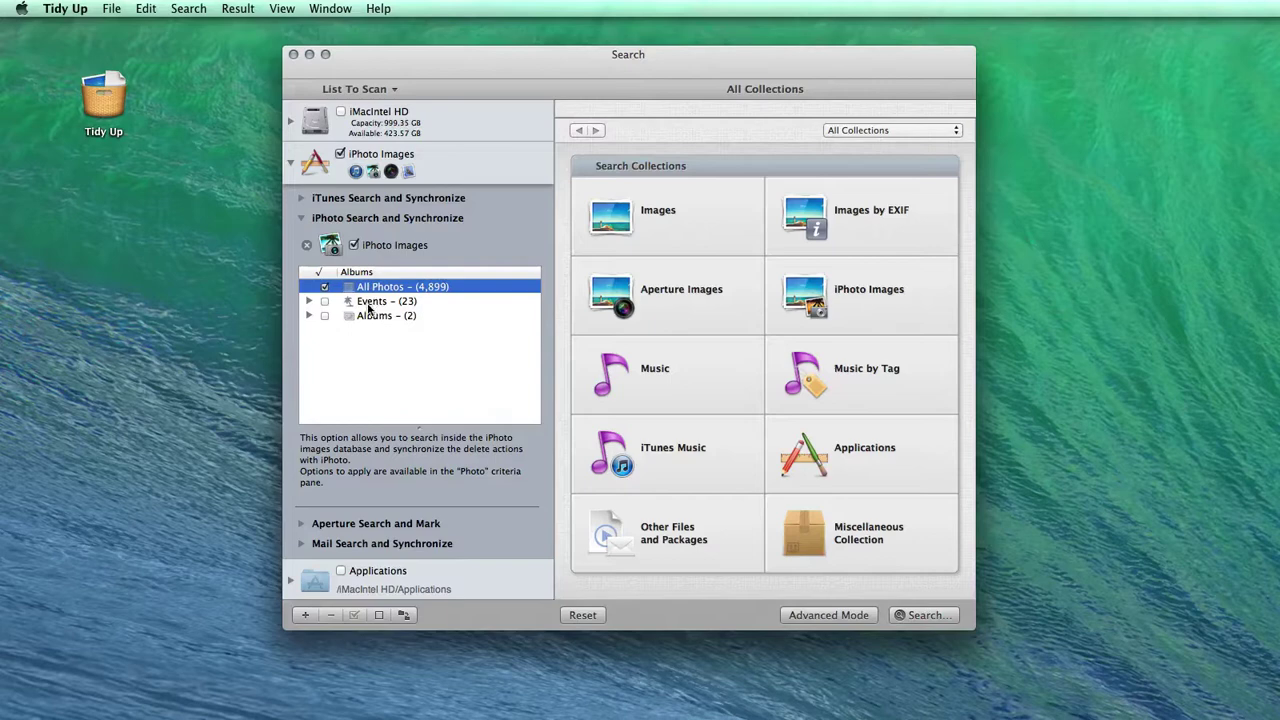
click(368, 308)
click(474, 357)
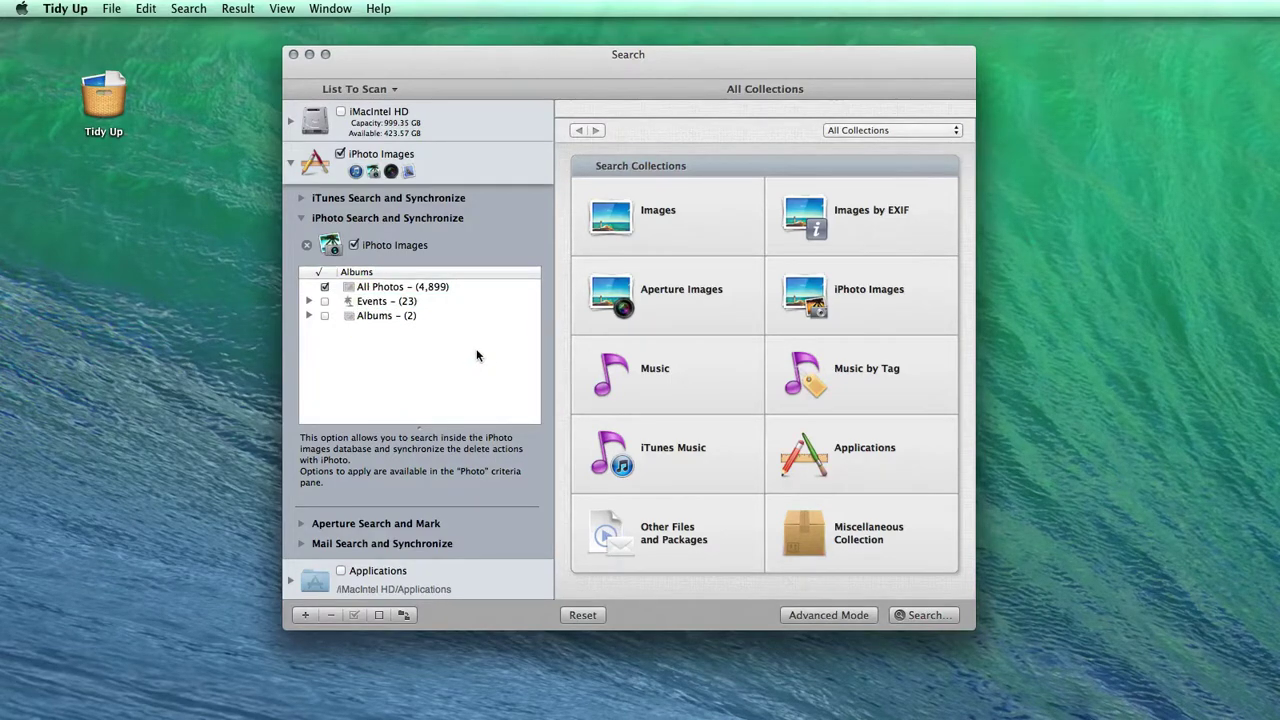
Keep iPhoto Images at priority 0 and leave the iMacIntel HD disk out of the scan.
click(341, 113)
click(516, 242)
click(516, 242)
click(517, 248)
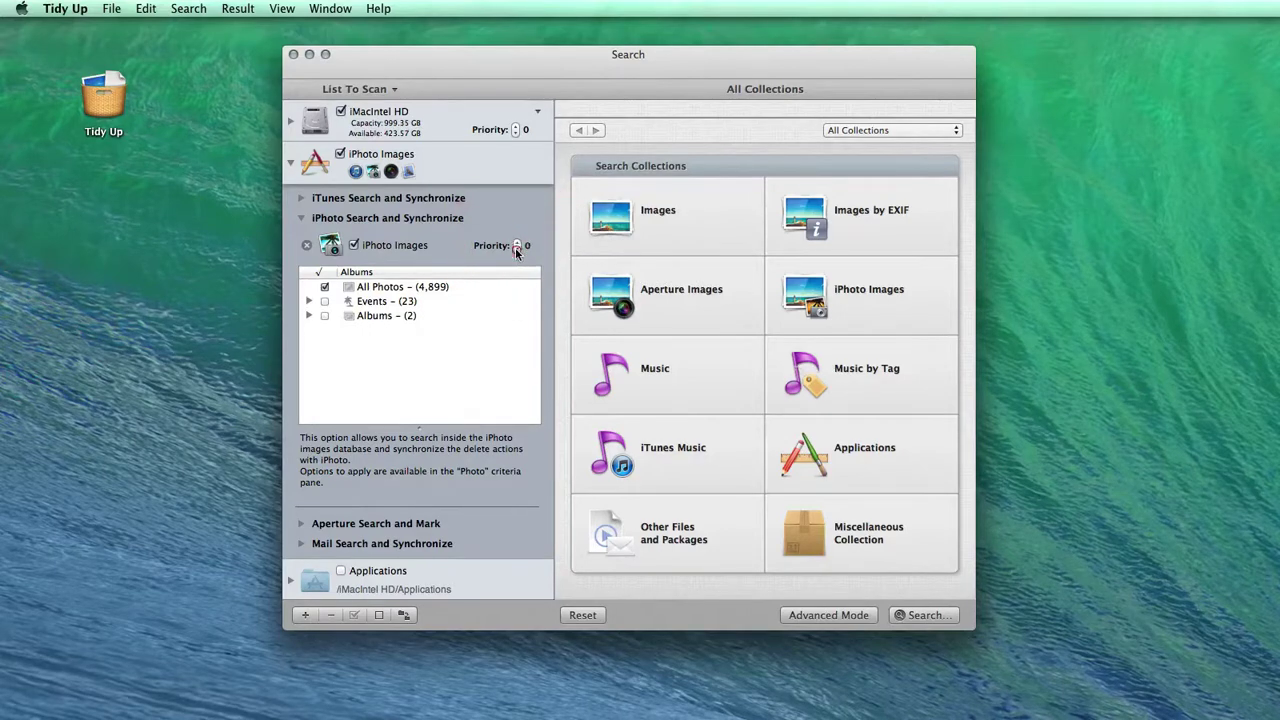
click(517, 248)
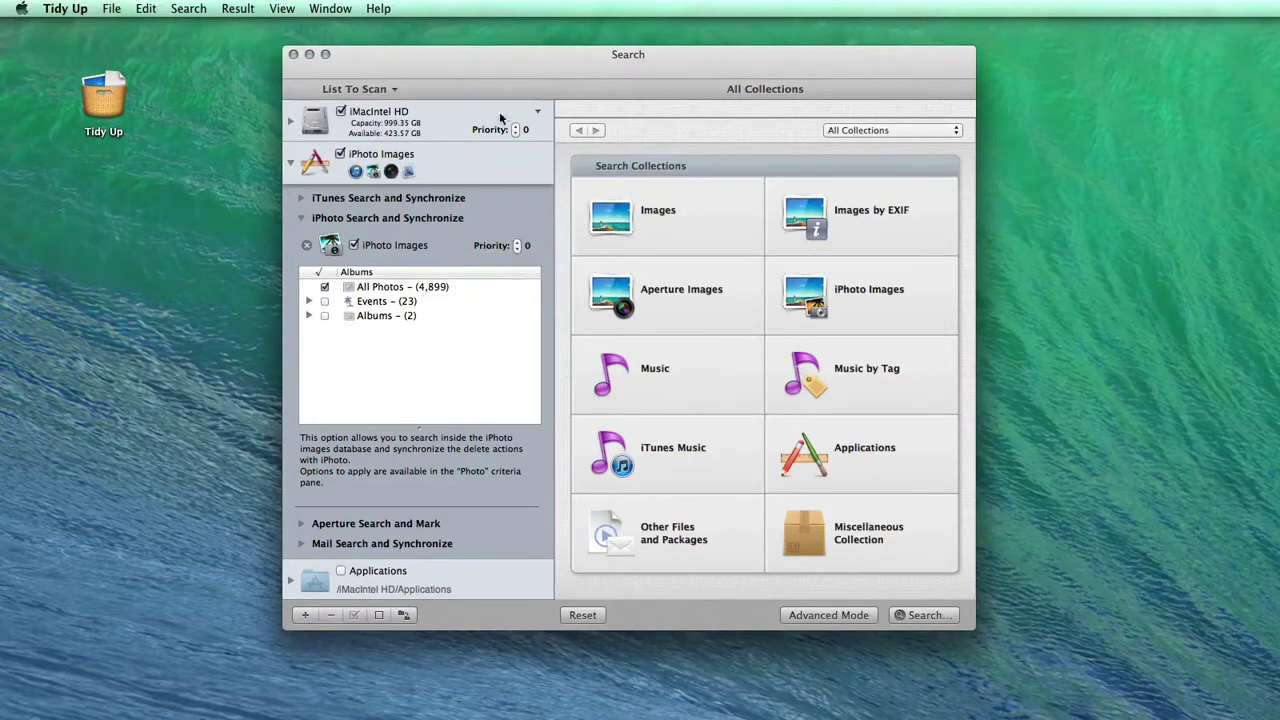
click(341, 112)
Set iPhoto Images duplicate matching to Content only and turn on Report missing photos.
click(772, 330)
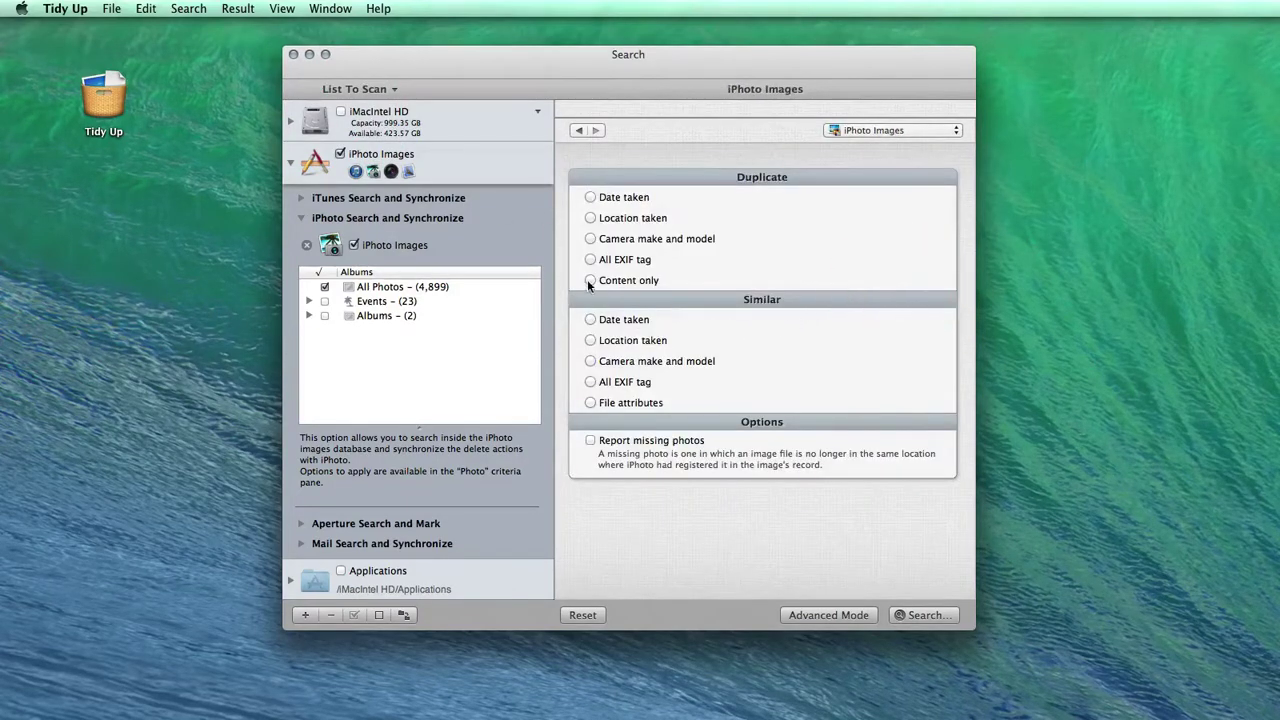
click(589, 280)
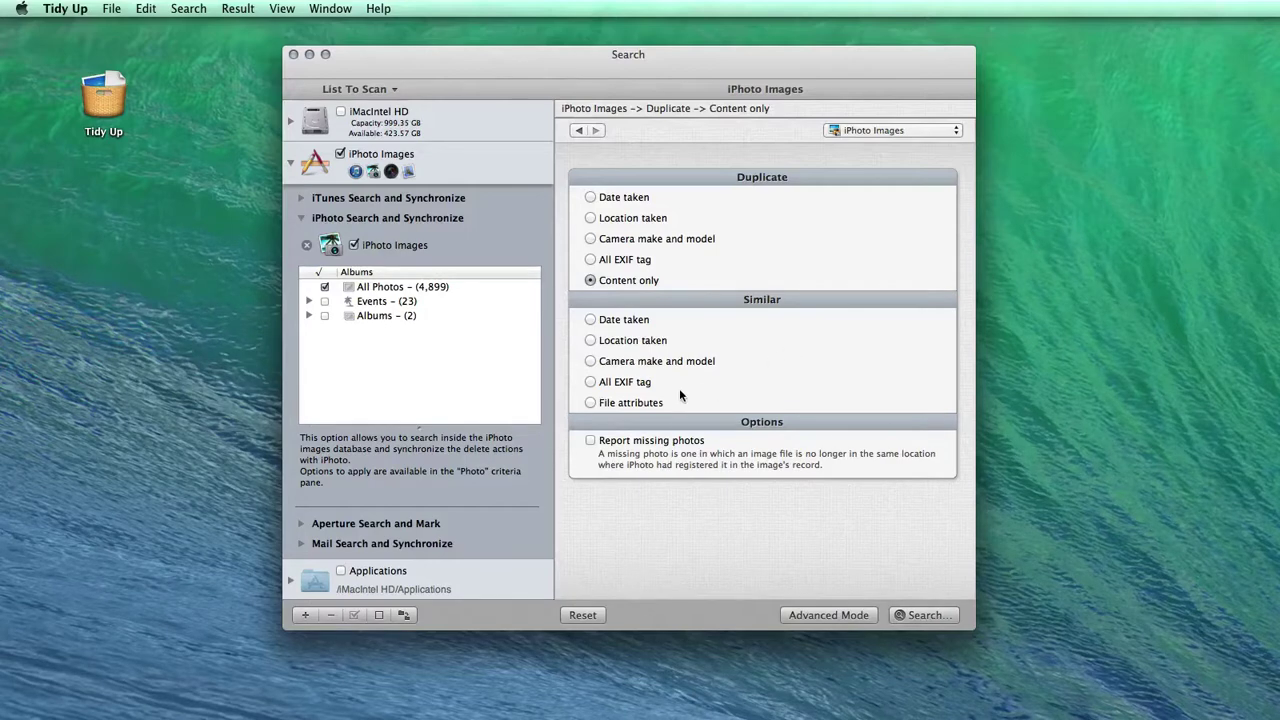
click(590, 382)
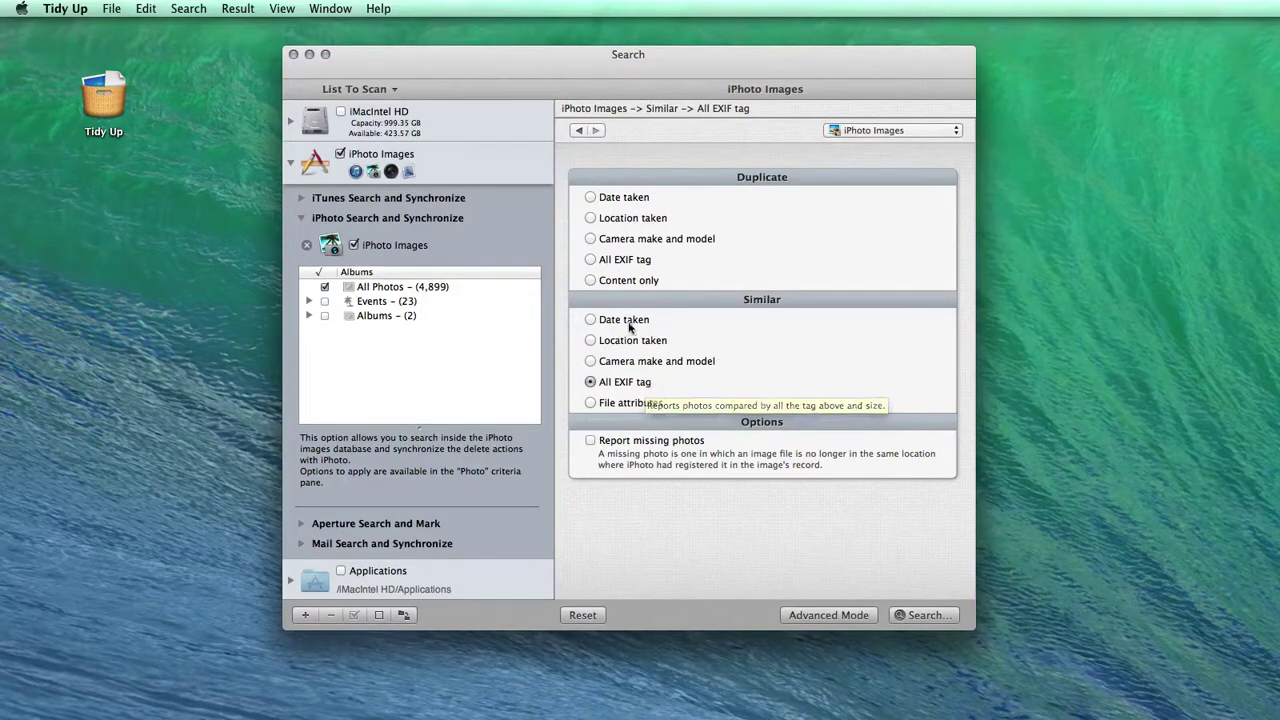
click(592, 322)
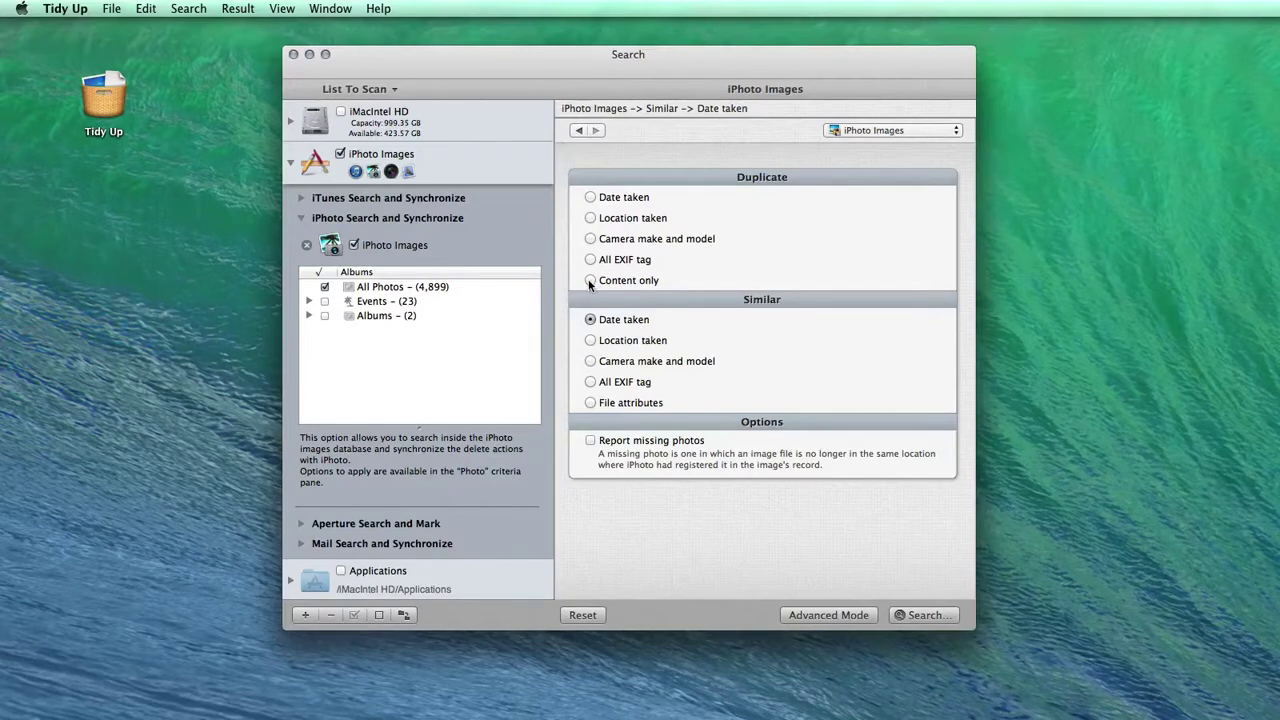
click(590, 441)
click(590, 280)
Review the Advanced Mode criteria, return to Basic Mode, and start the search with Fastest comparison.
click(822, 615)
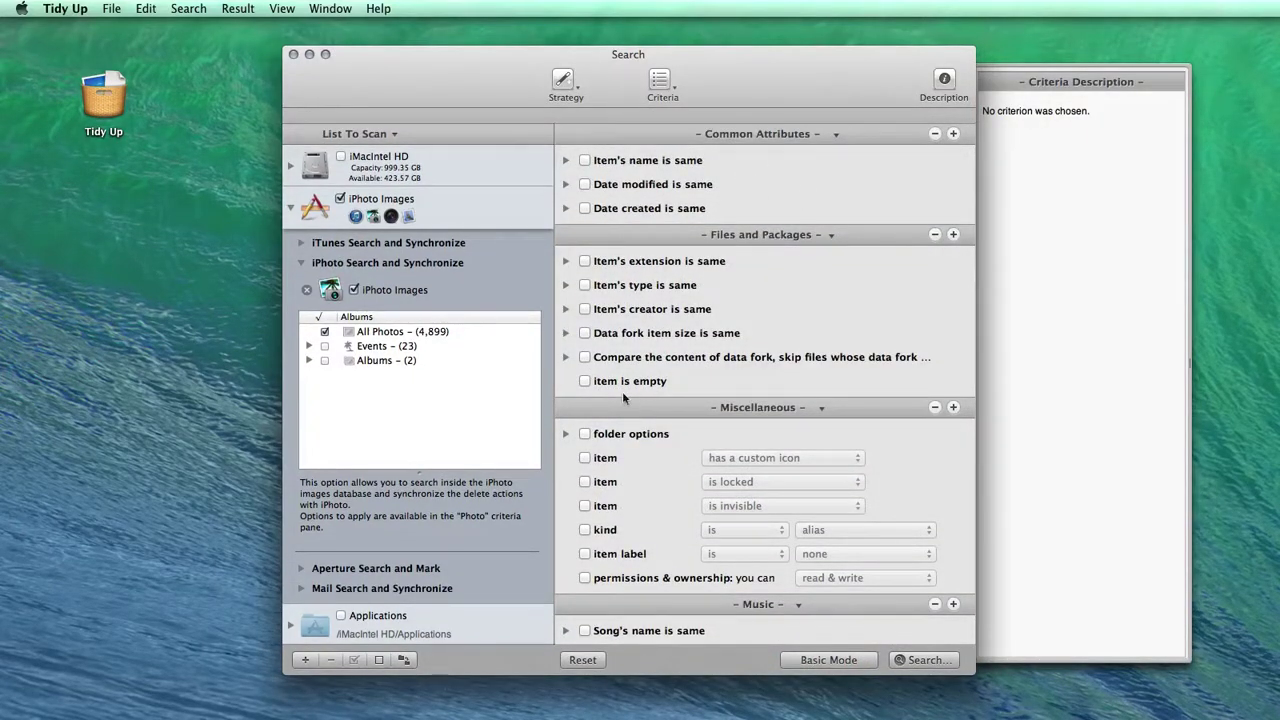
click(585, 334)
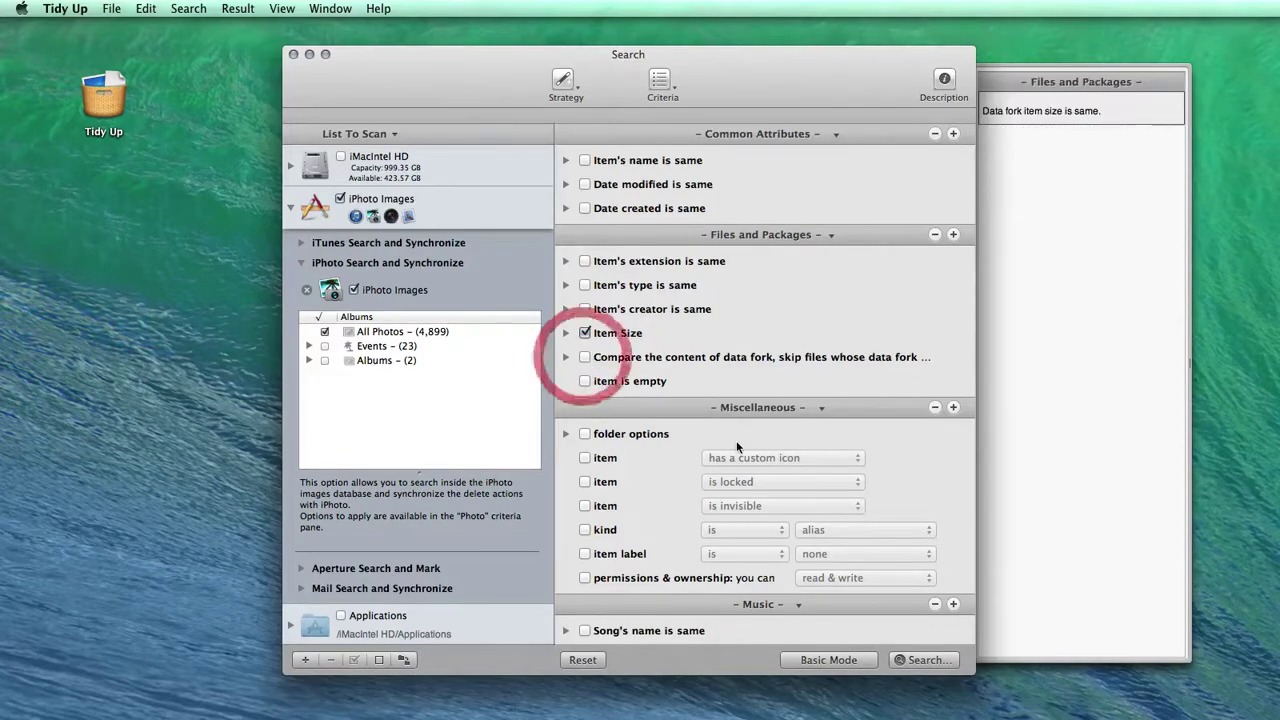
scroll(737, 447, down, 10)
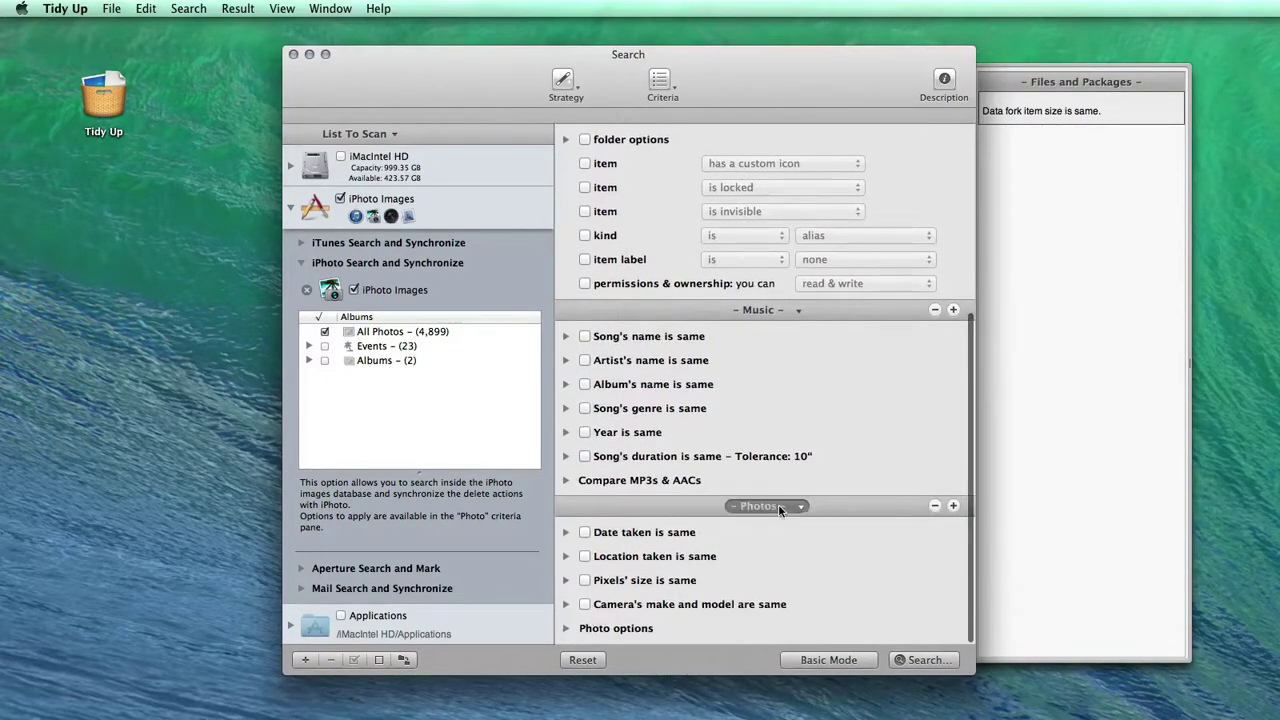
click(834, 660)
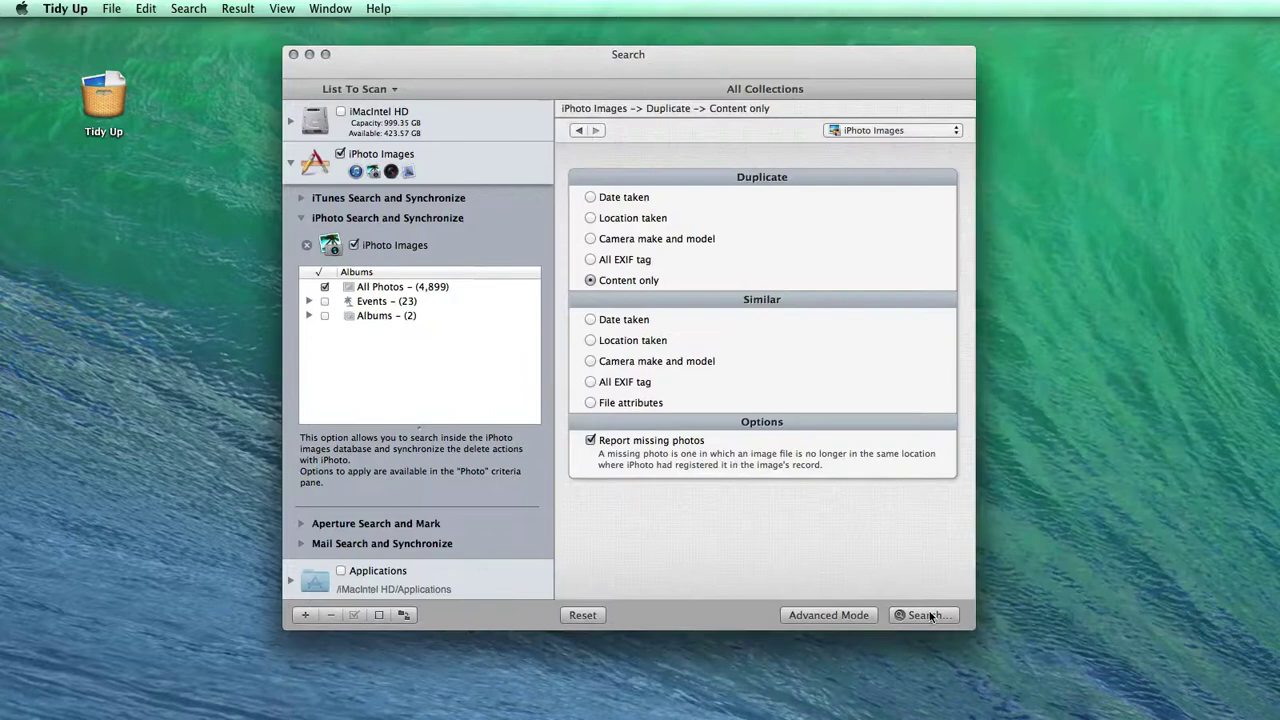
click(925, 615)
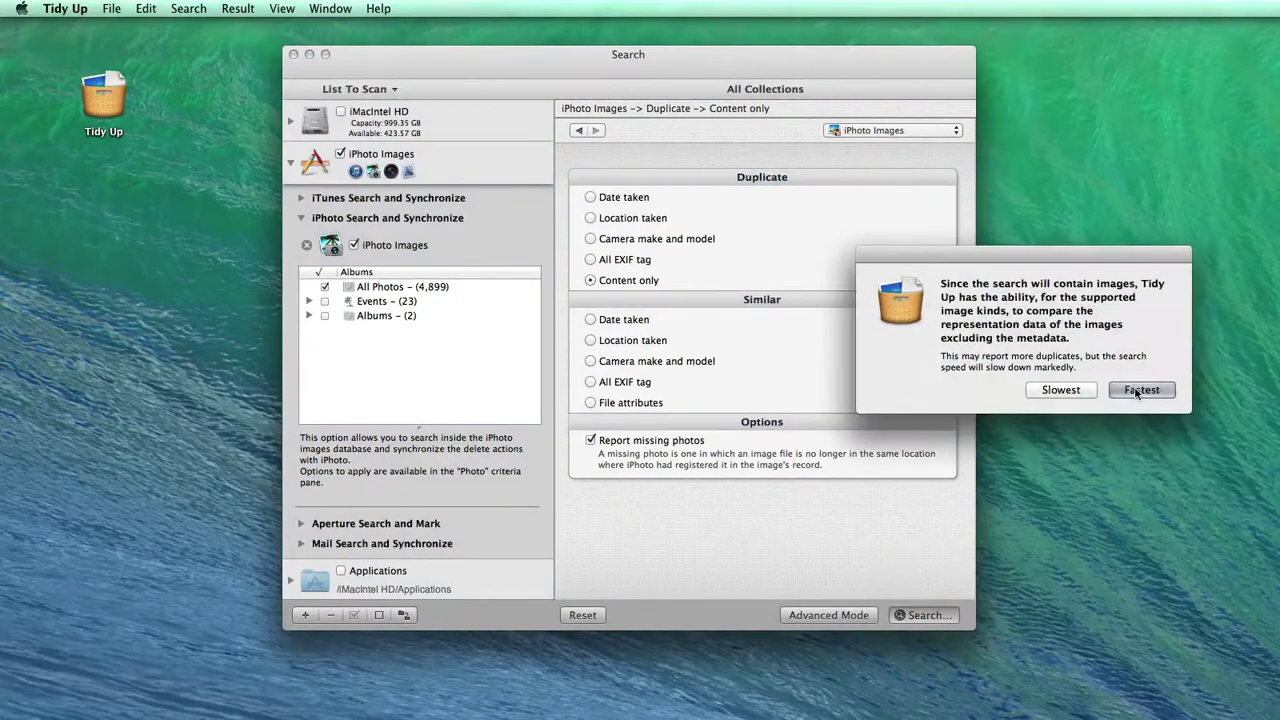
click(1135, 389)
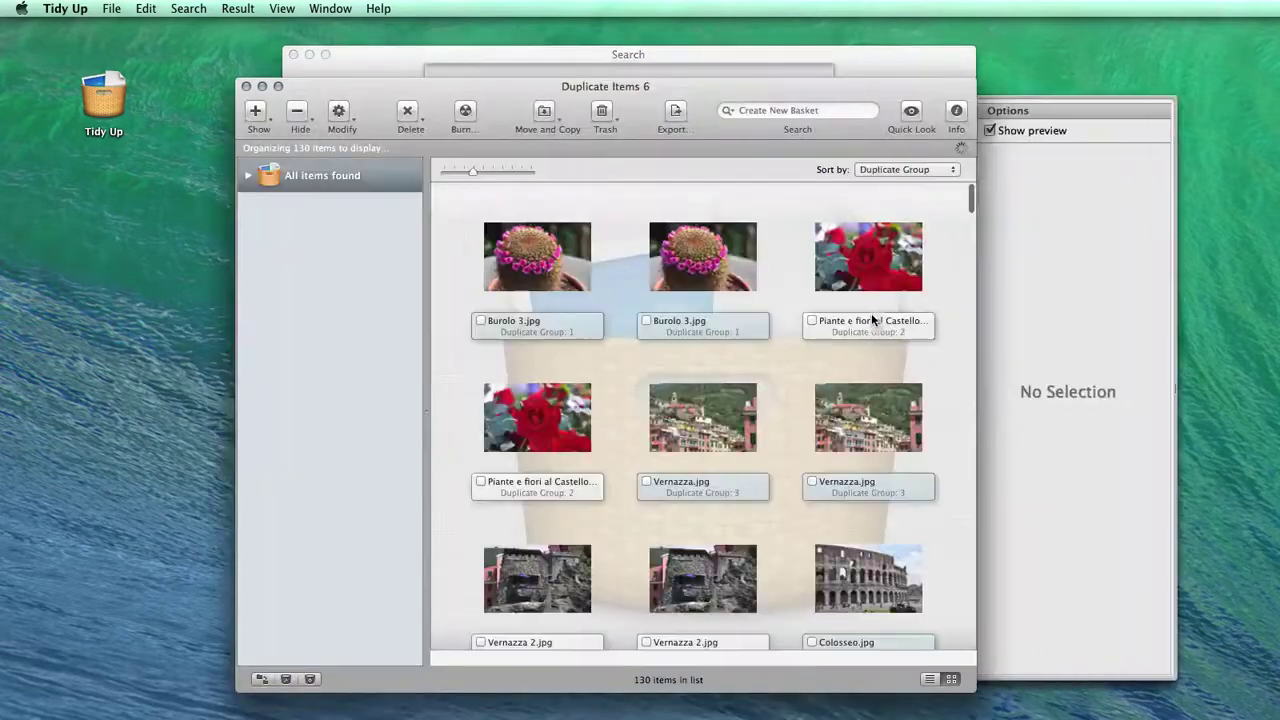
View the 66 items in 'All but one item of each duplicate group' and inspect Colosseo.jpg.
drag(726, 88, 721, 61)
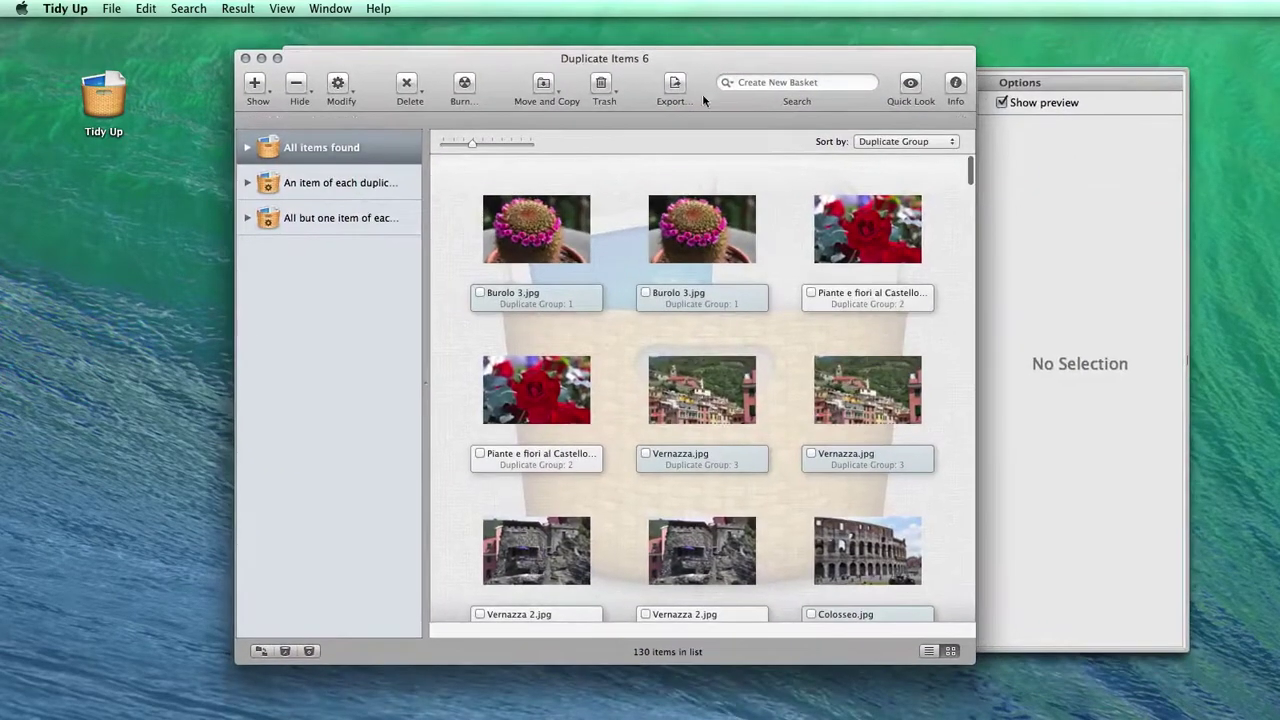
click(668, 213)
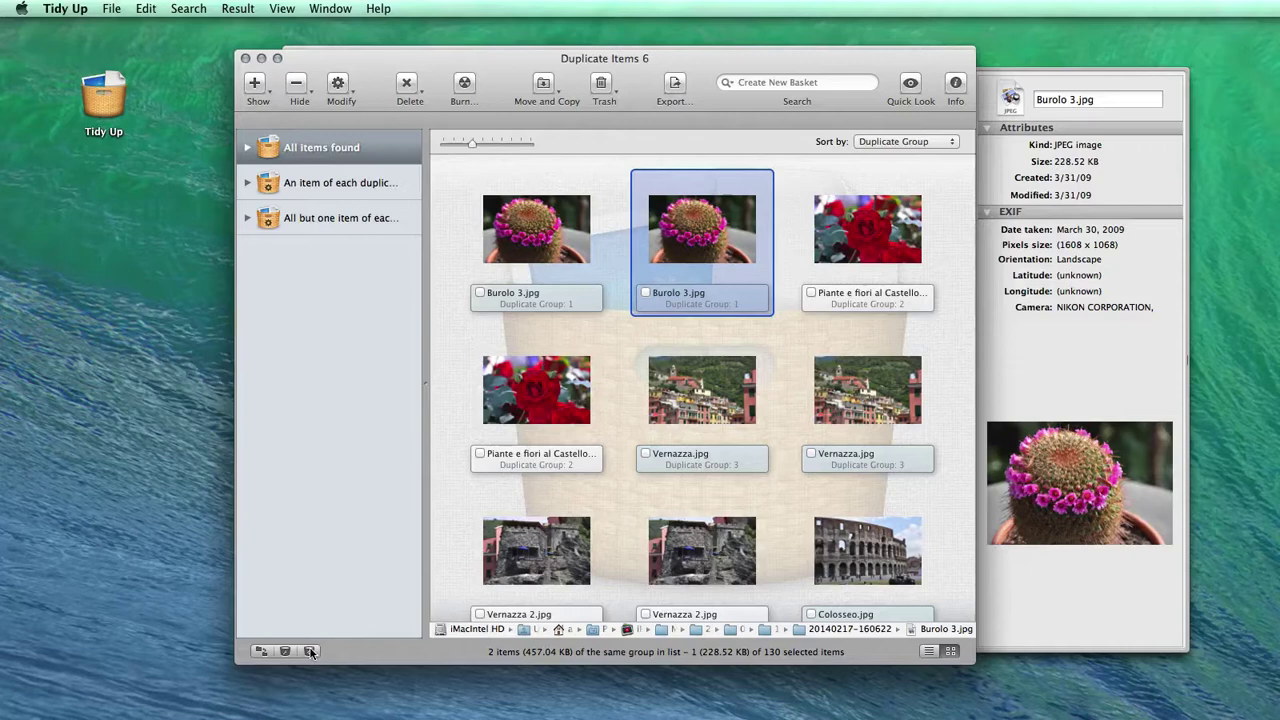
click(367, 224)
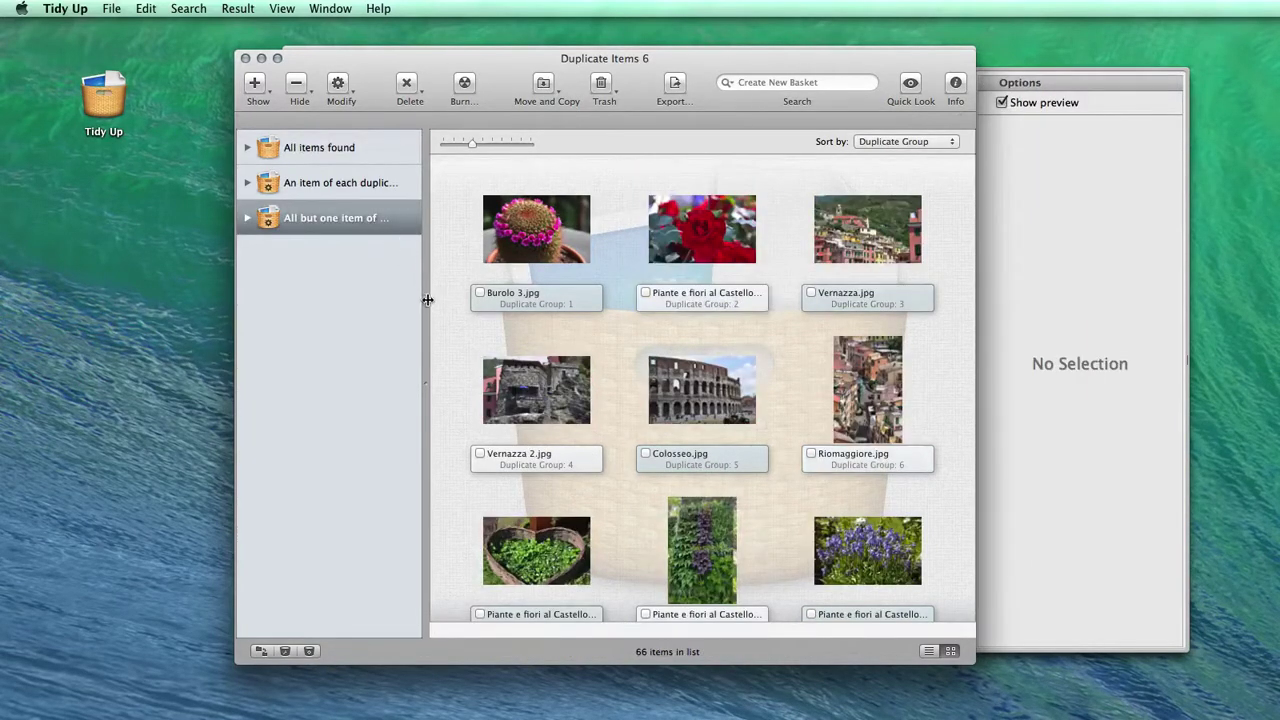
mouse_move(427, 299)
mouse_down()
mouse_move(591, 290)
mouse_move(403, 291)
mouse_move(421, 290)
mouse_up()
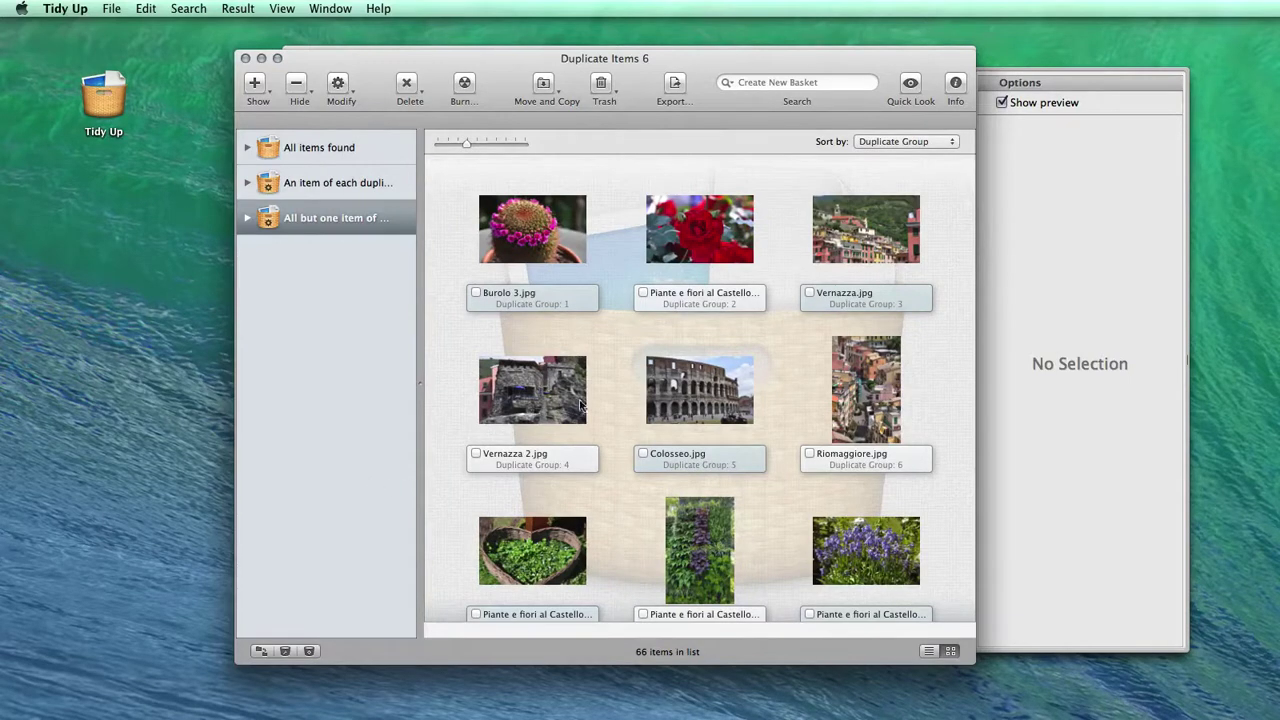
click(654, 362)
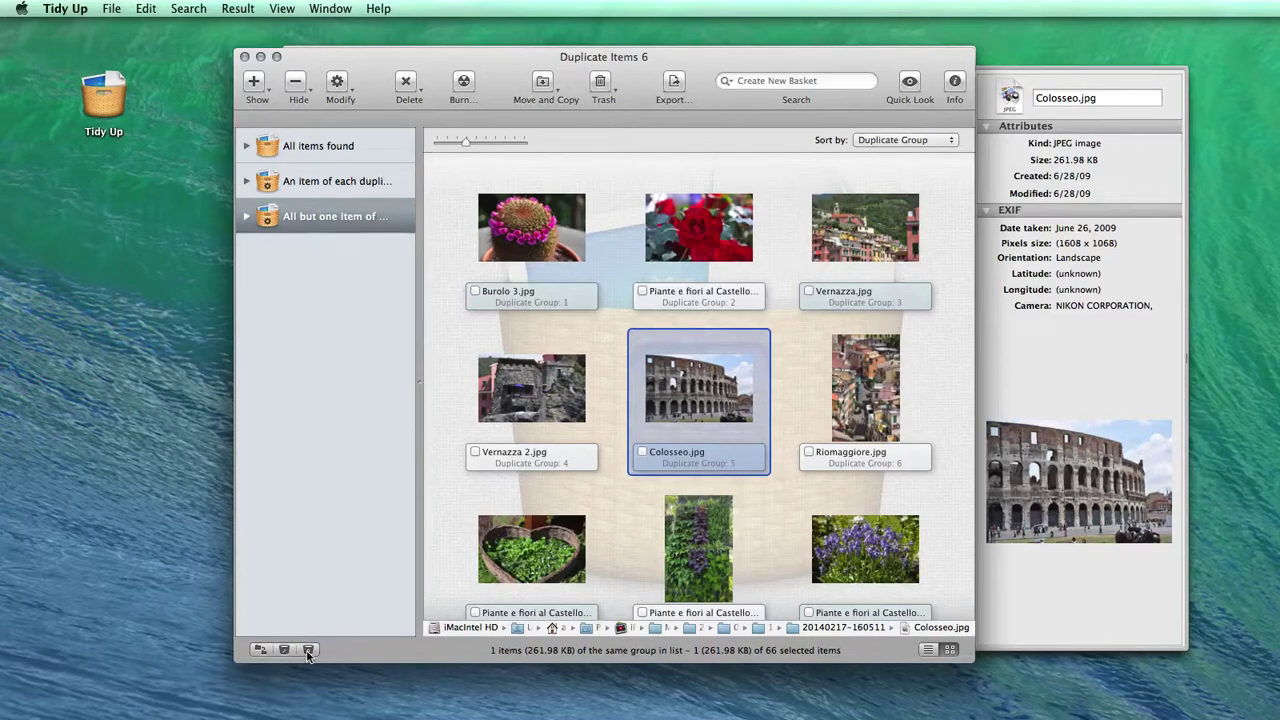
click(309, 650)
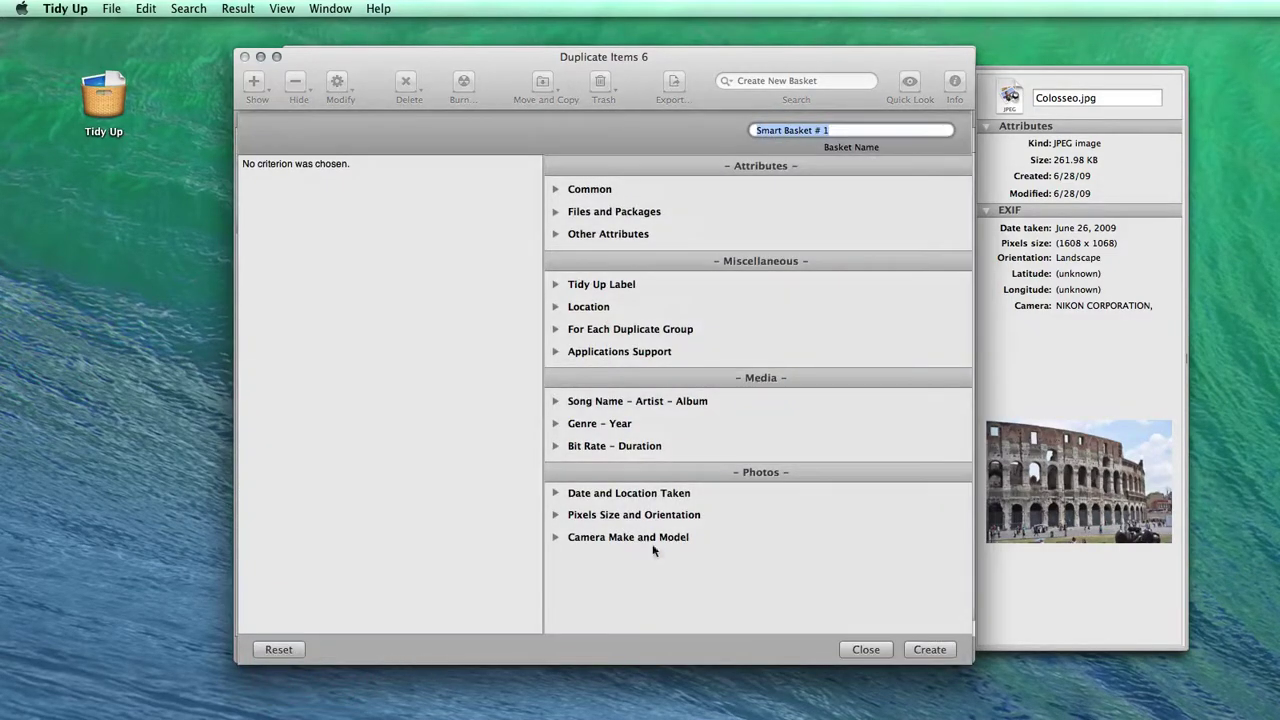
click(556, 352)
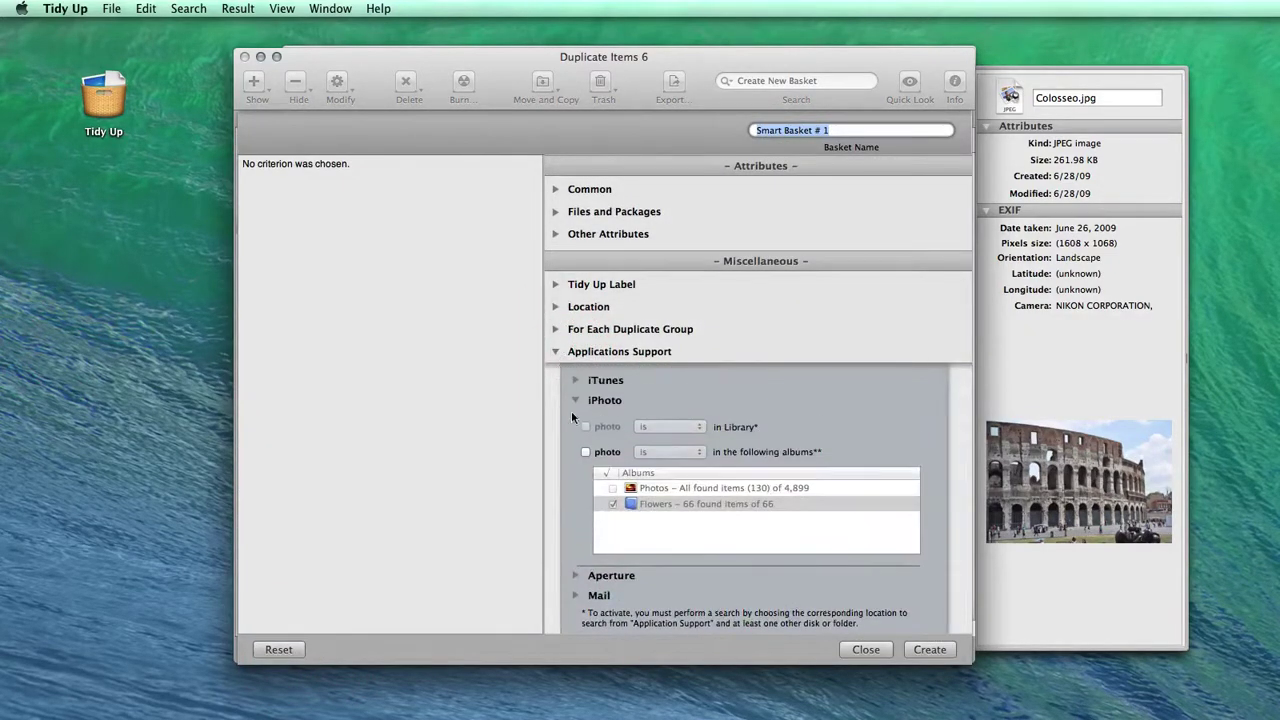
click(585, 452)
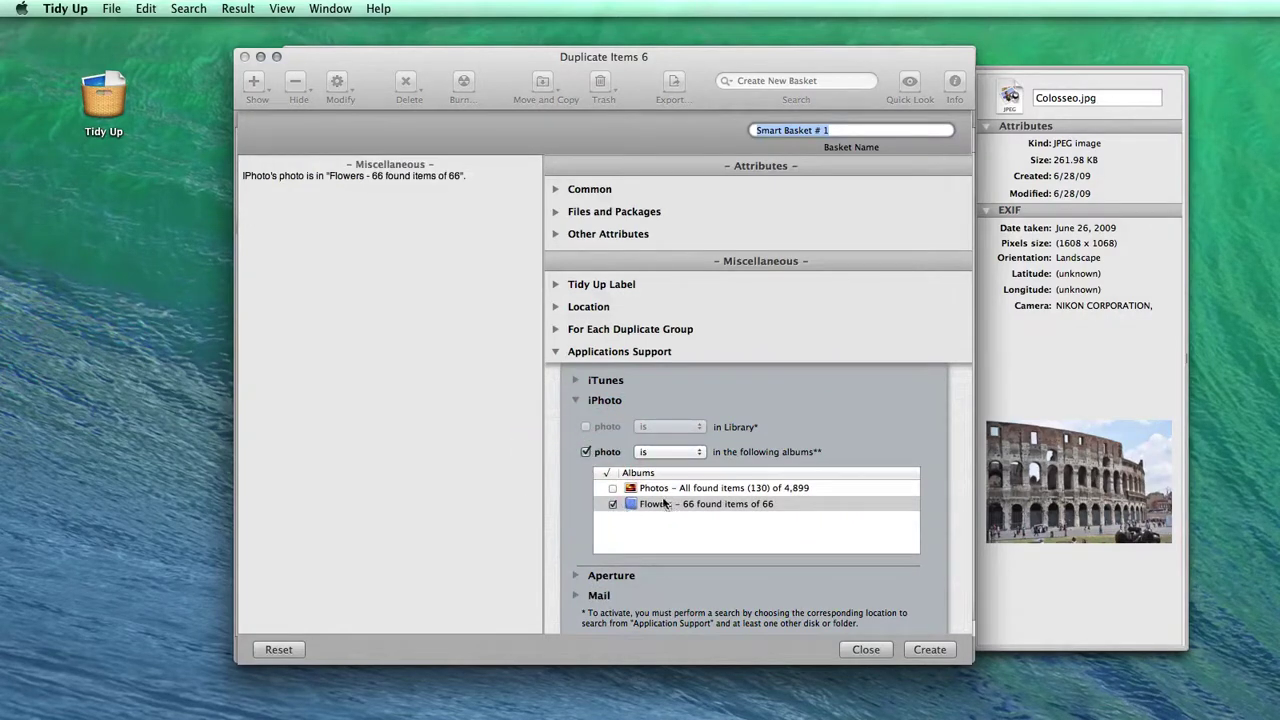
click(556, 329)
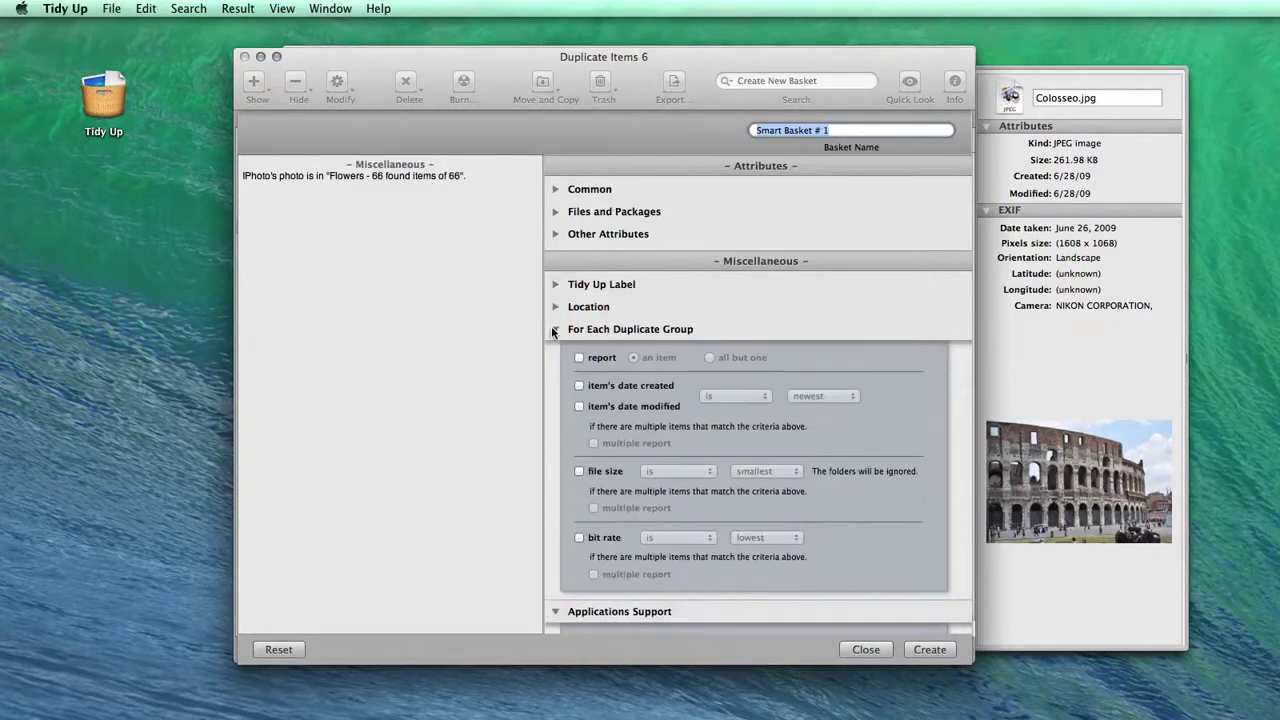
click(579, 385)
click(839, 396)
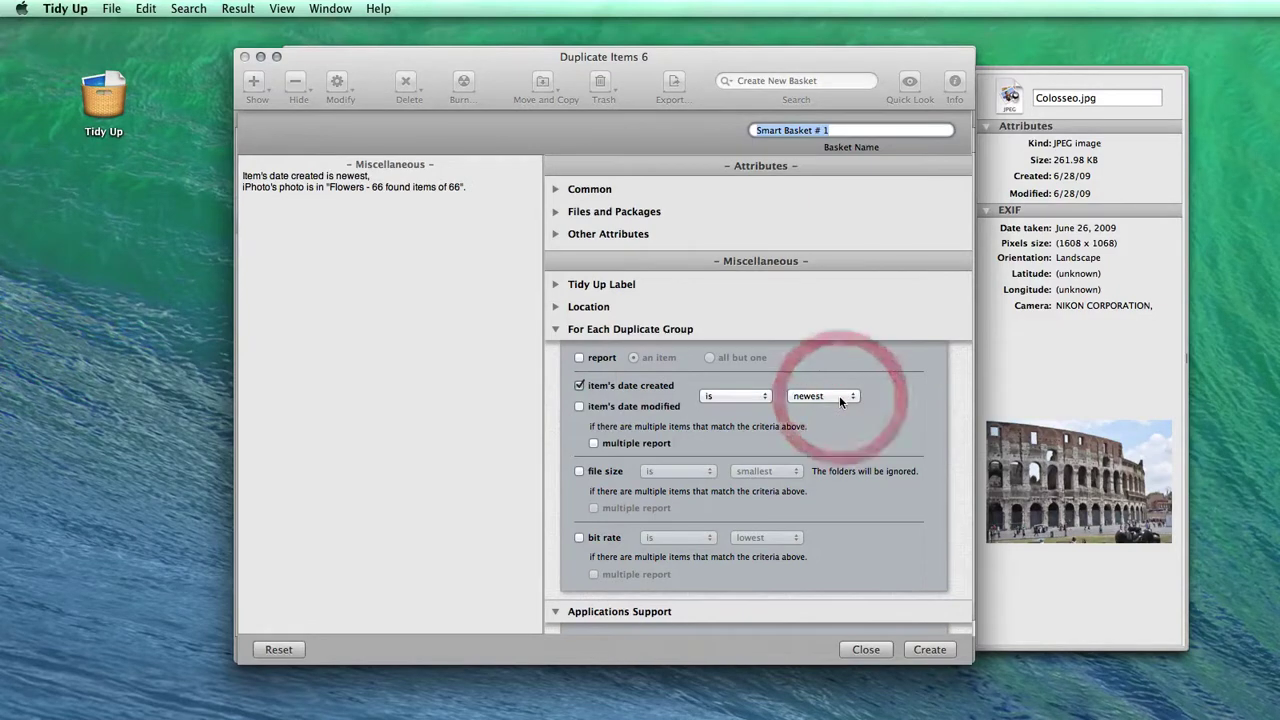
click(839, 398)
click(579, 357)
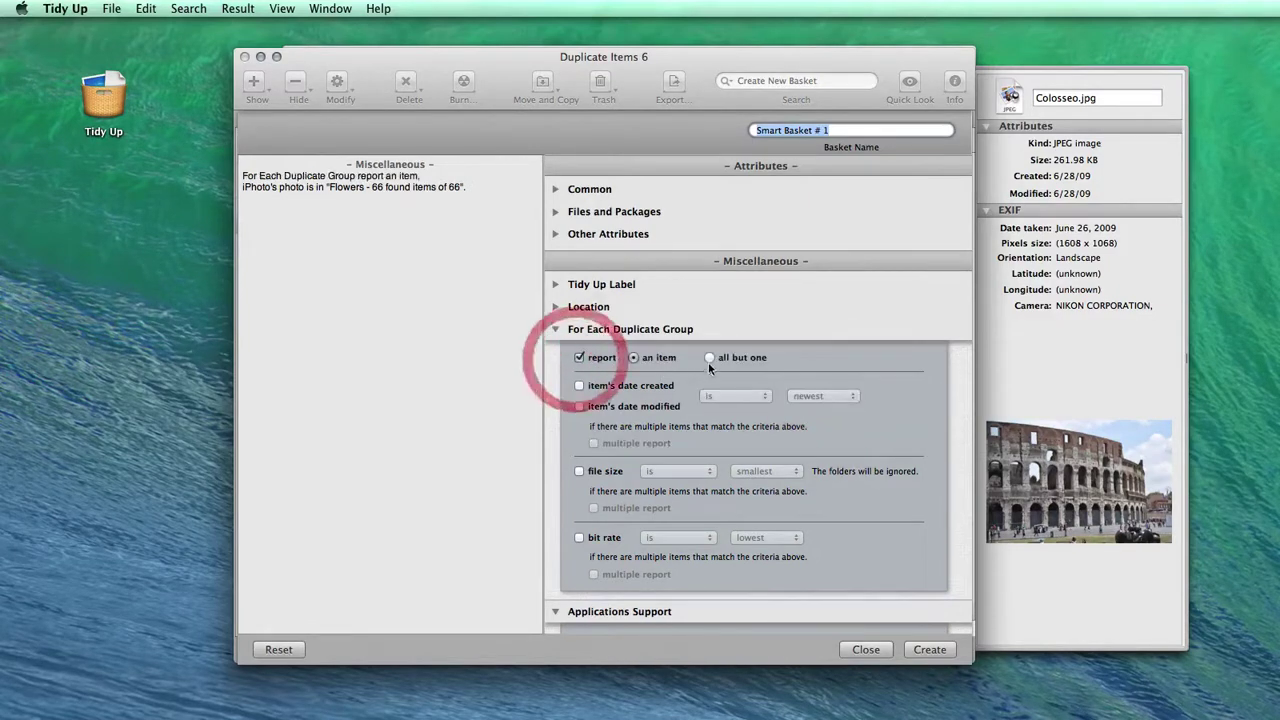
click(710, 360)
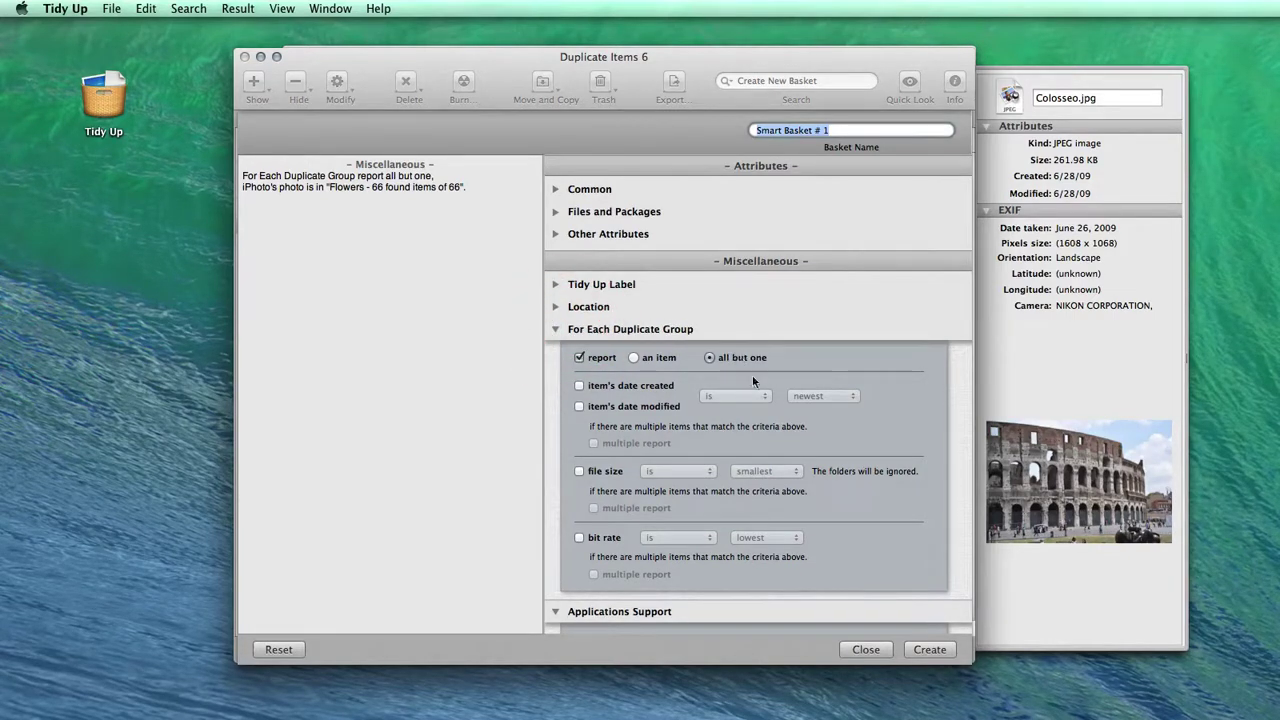
click(866, 649)
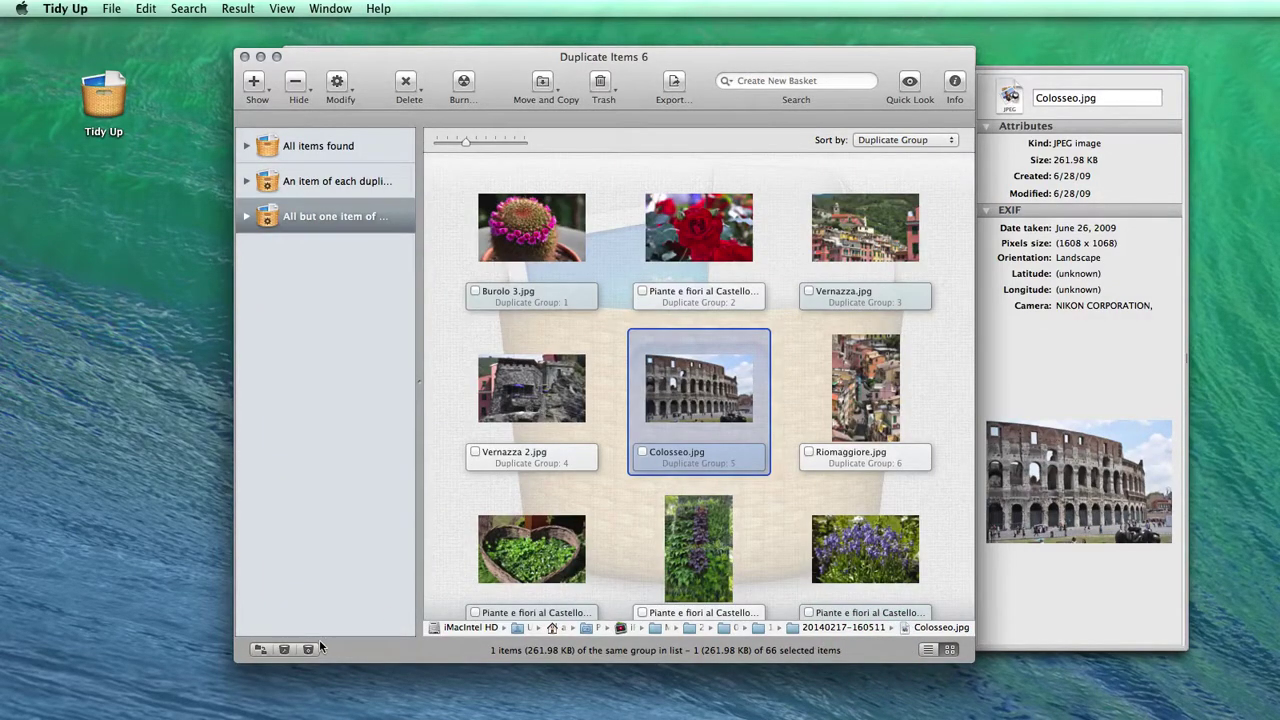
Add Manual Basket # 2 containing Burolo 3.jpg and Piante e fiori al Castello di Masino 15.jpg.
click(284, 649)
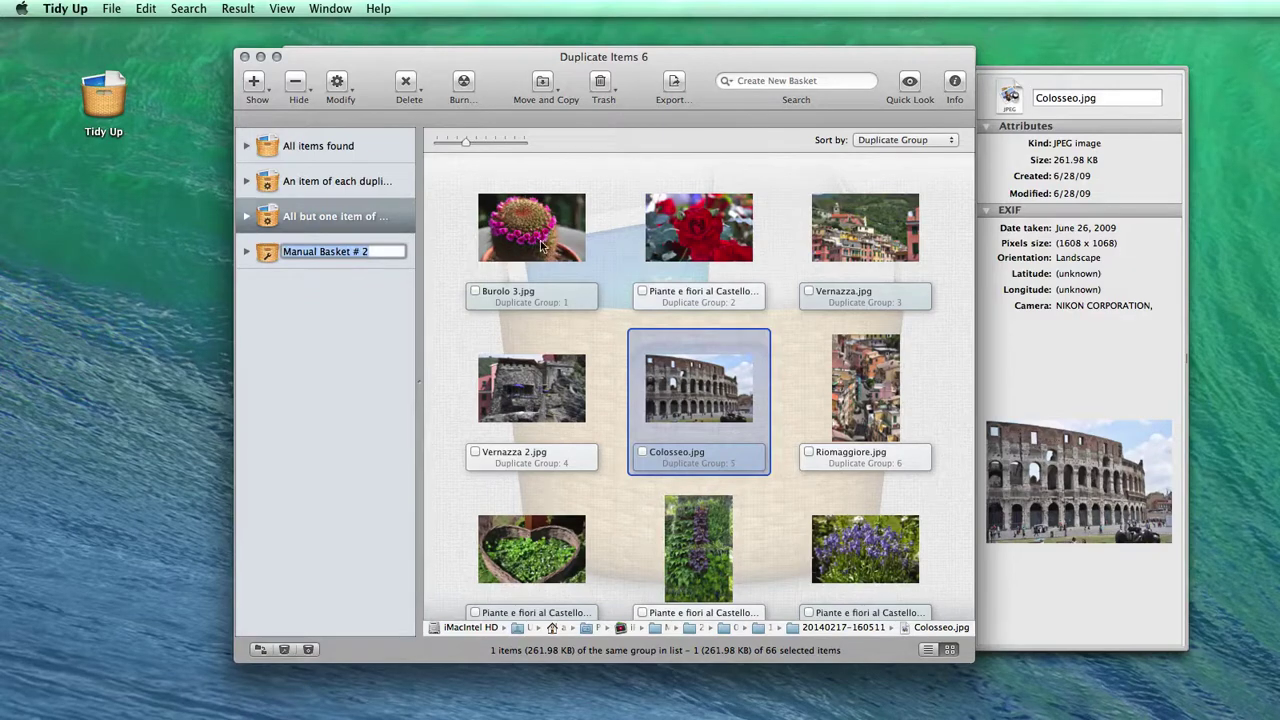
drag(540, 245, 360, 255)
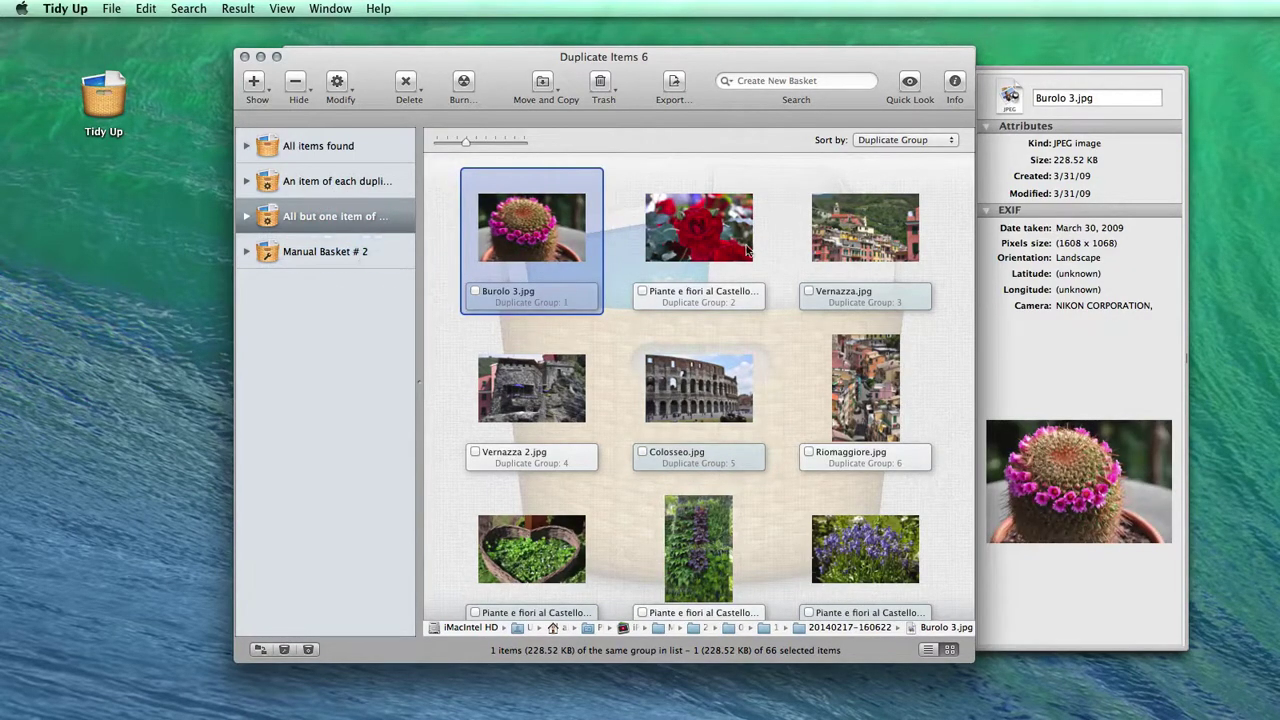
drag(706, 252, 344, 257)
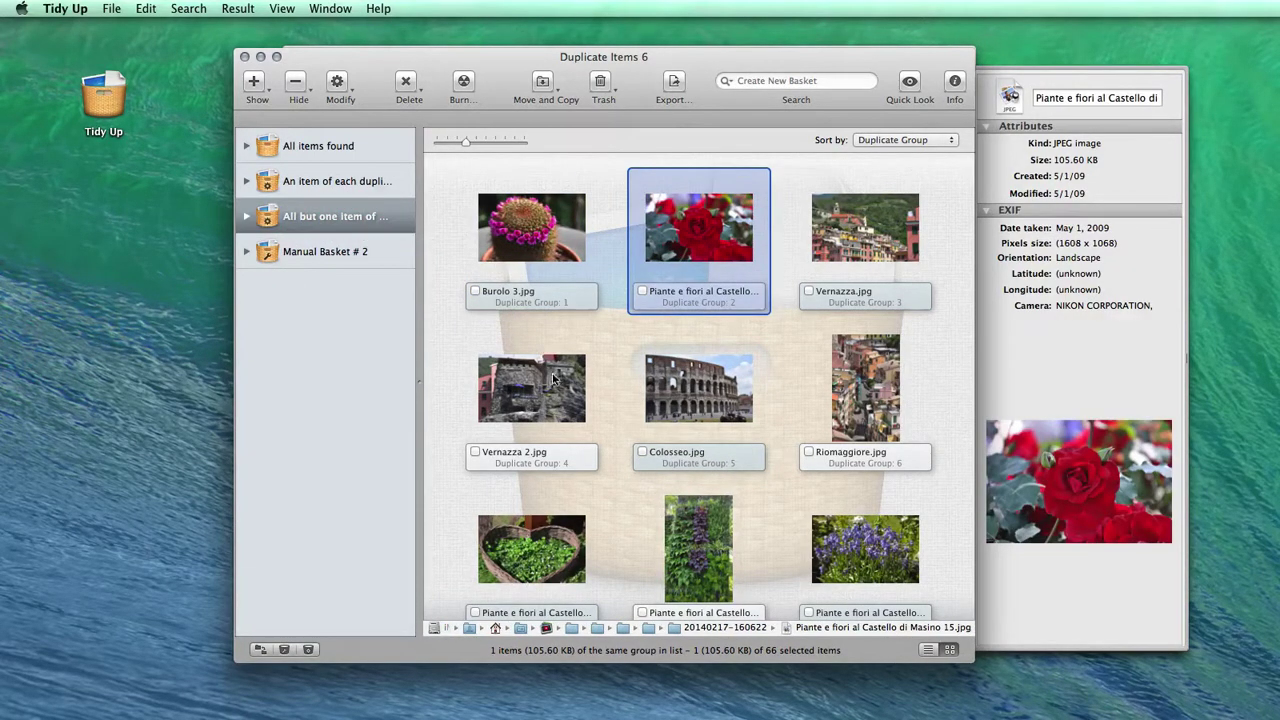
click(330, 260)
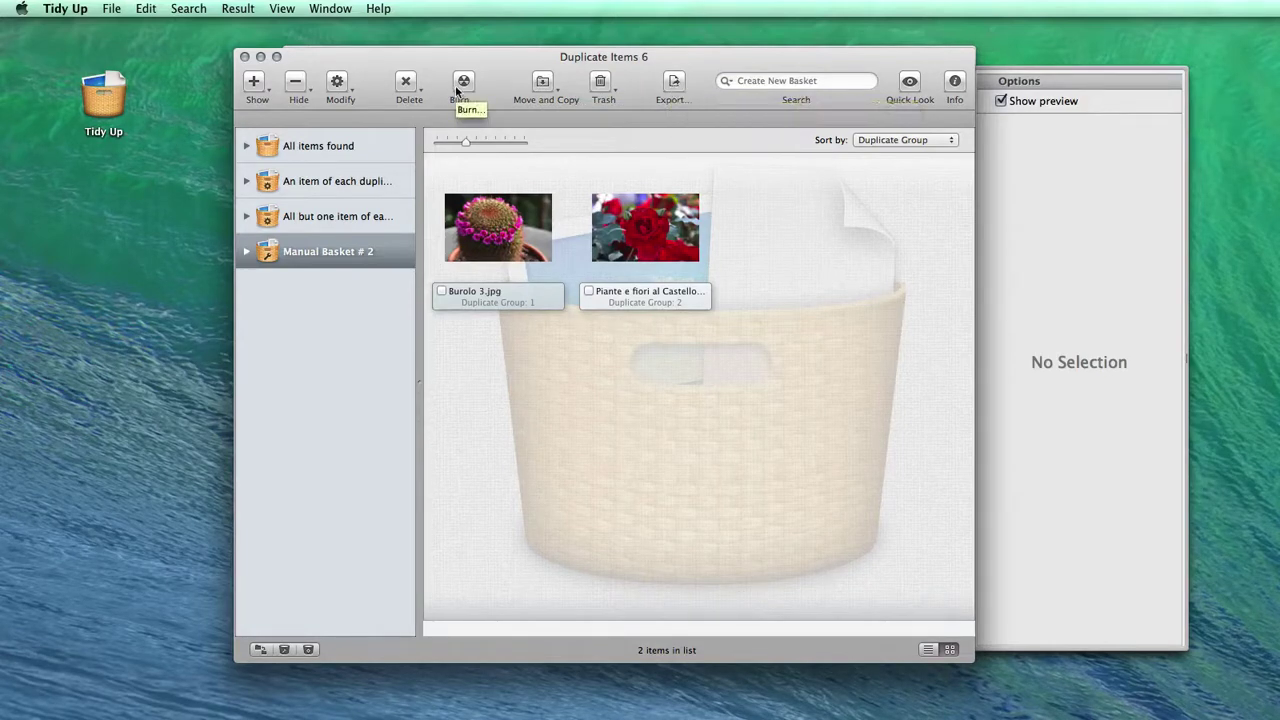
click(466, 205)
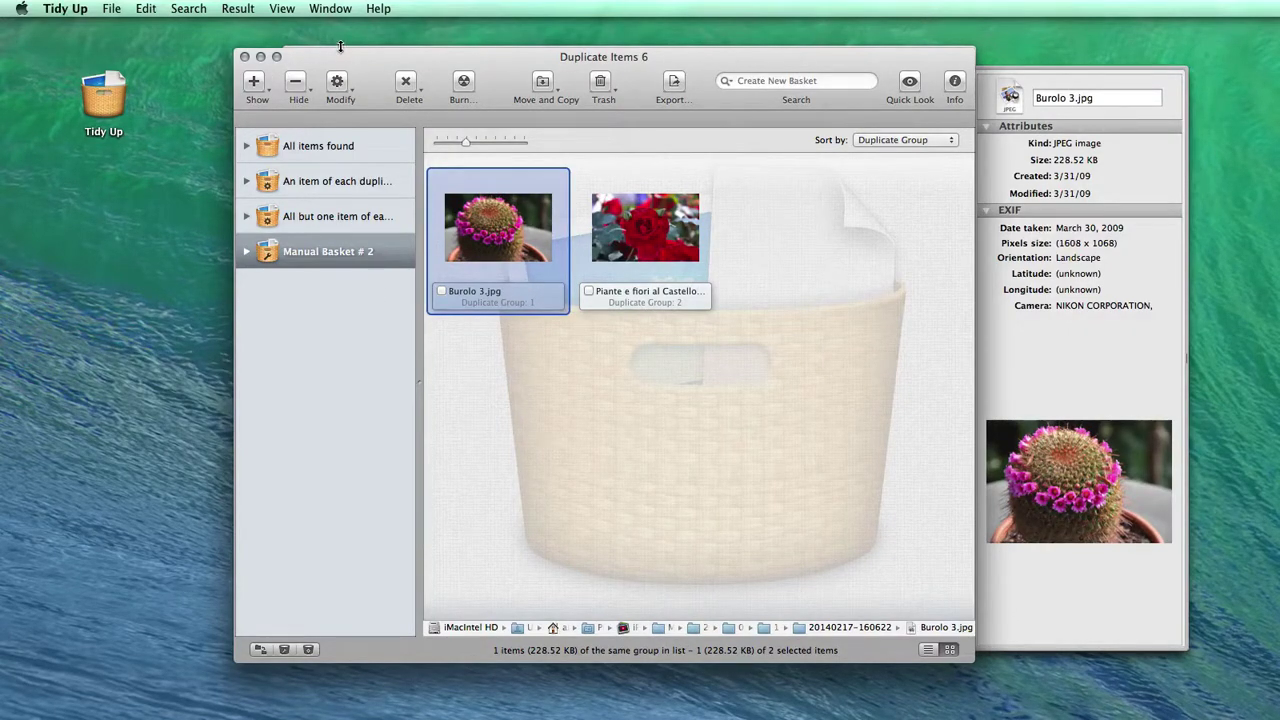
Open the Search window and show All Collections, then switch to Safari.
click(324, 8)
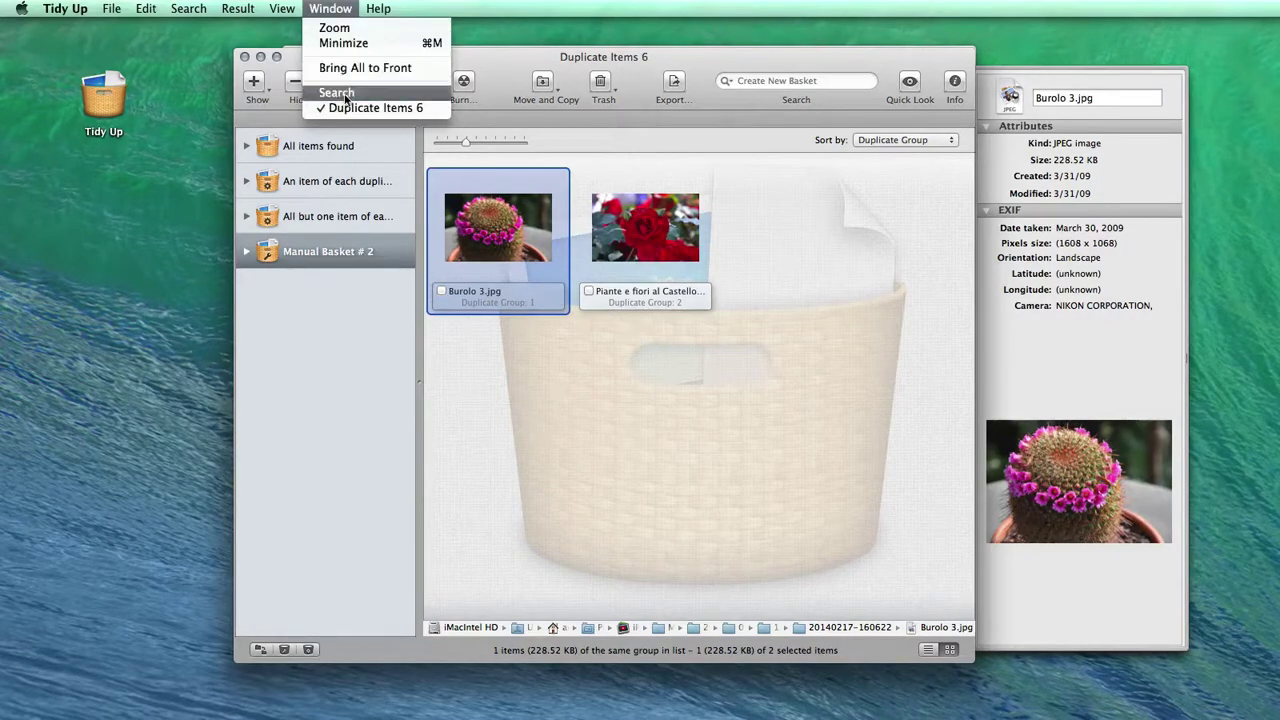
click(340, 93)
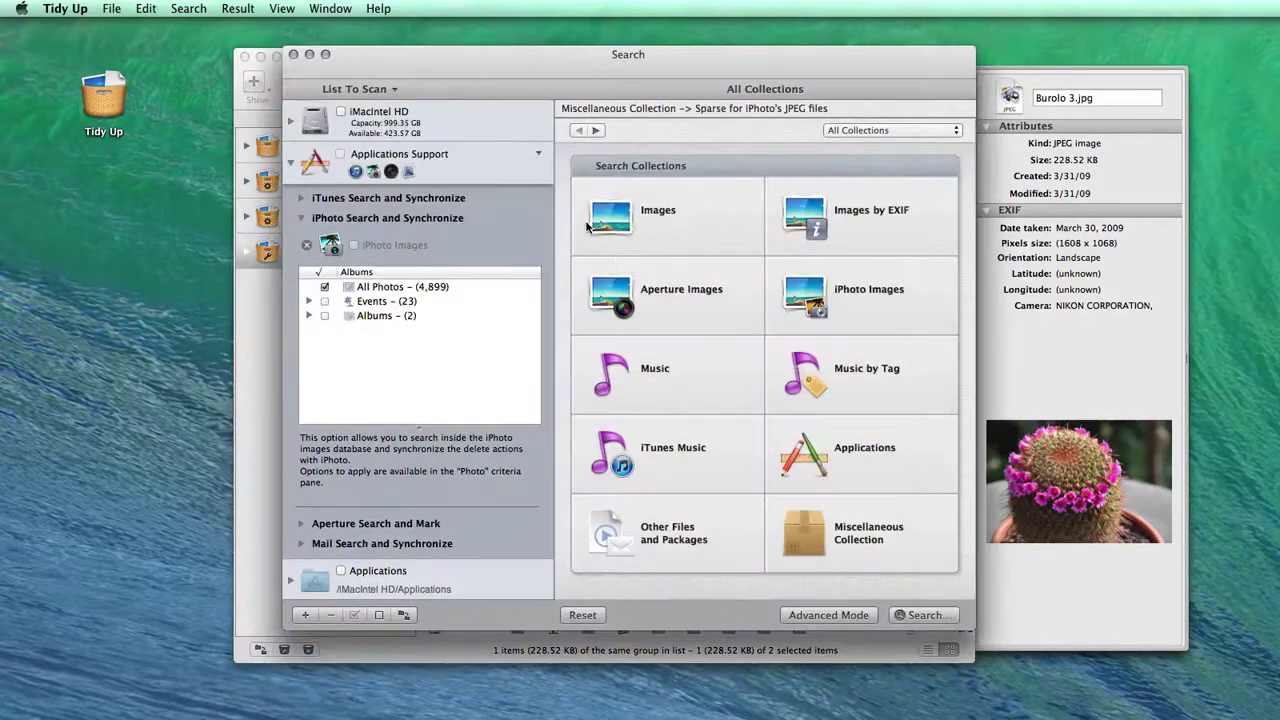
click(850, 545)
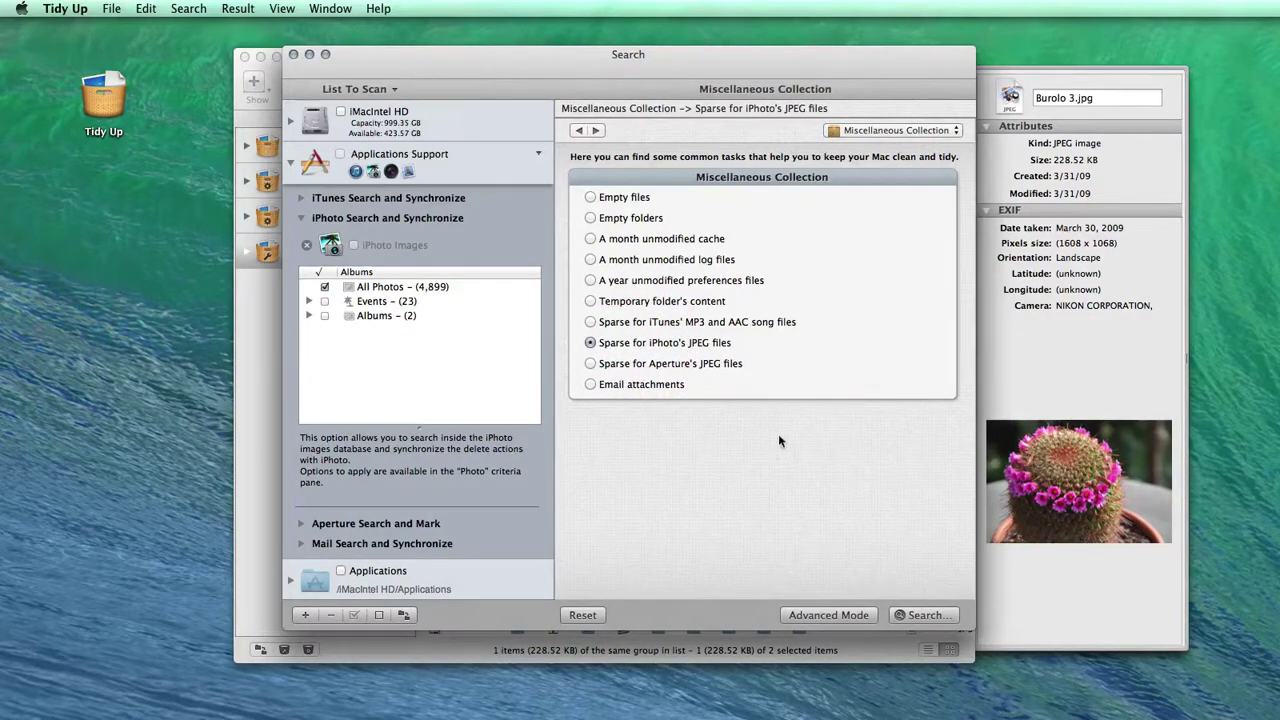
click(870, 138)
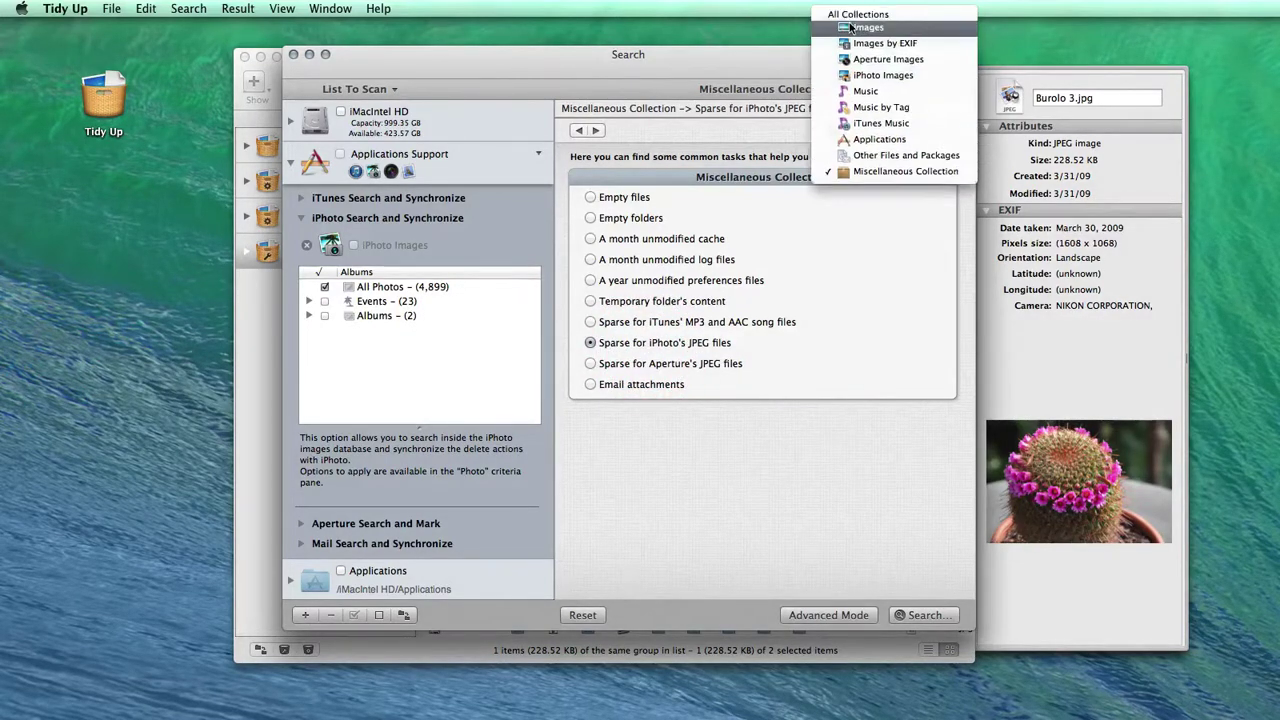
click(865, 11)
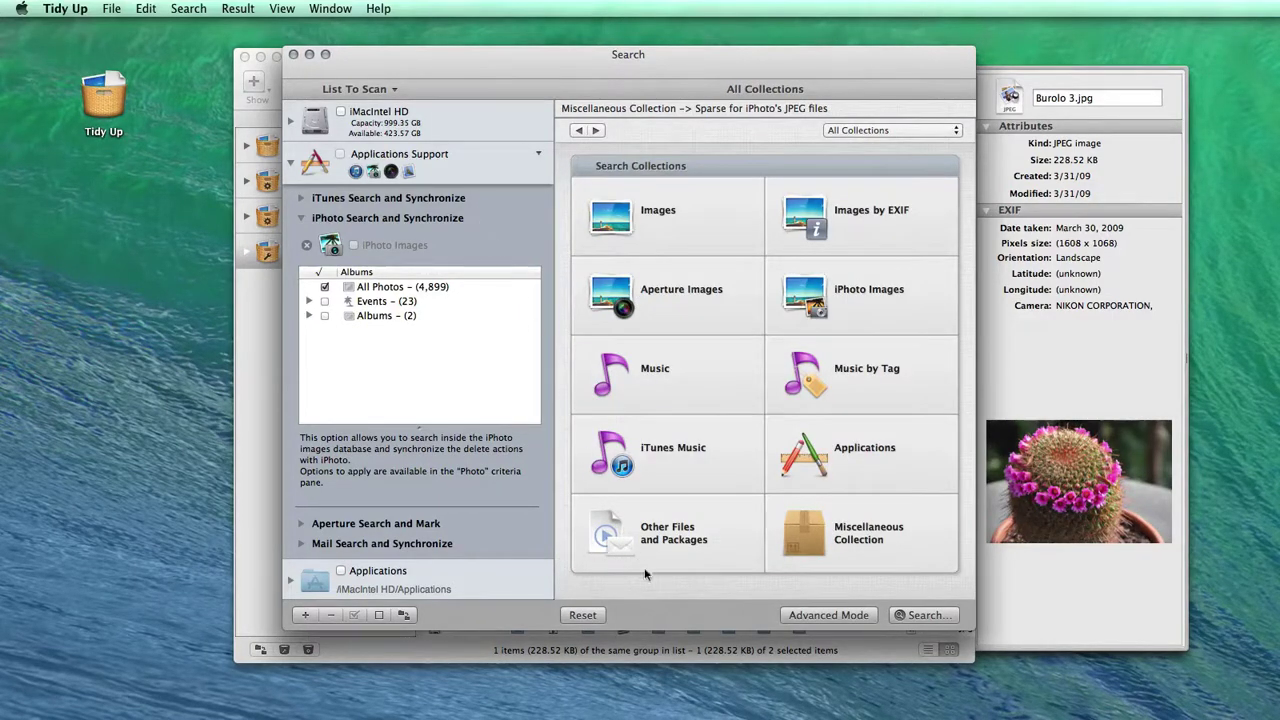
key(super+Tab)
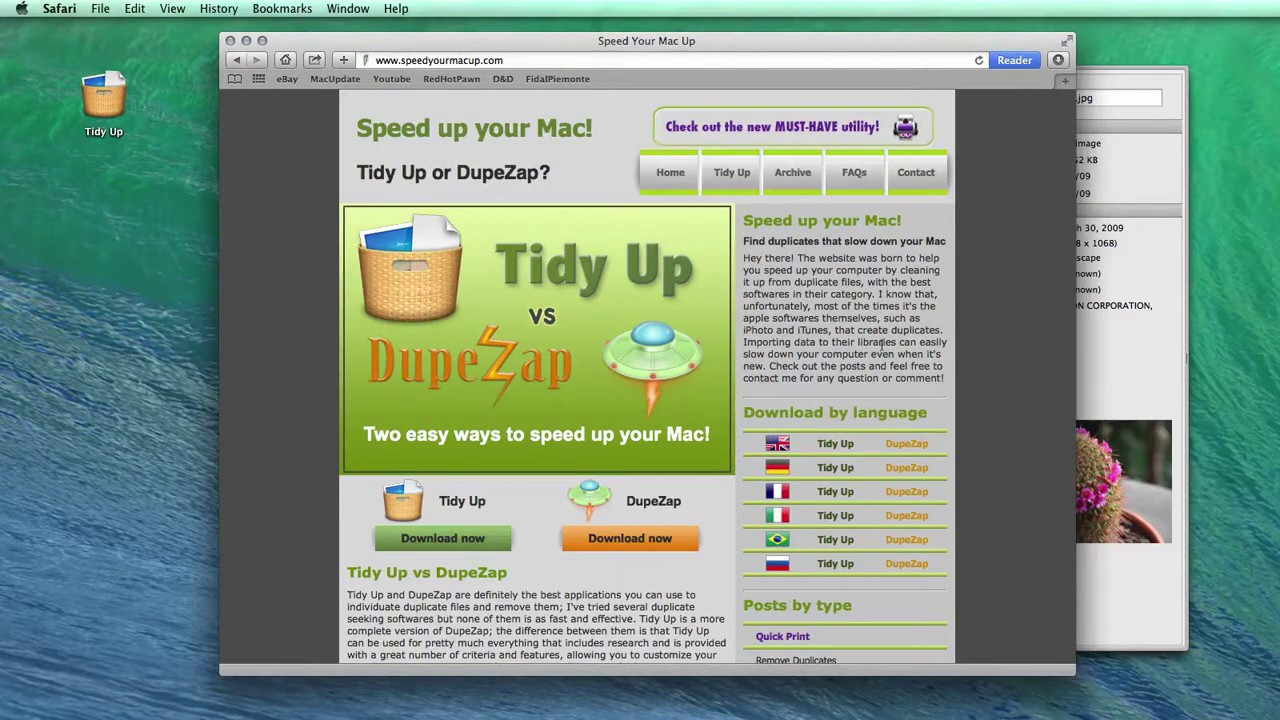
Scroll down the speedyourmacup.com page and back up to the top.
scroll(982, 371, down, 20)
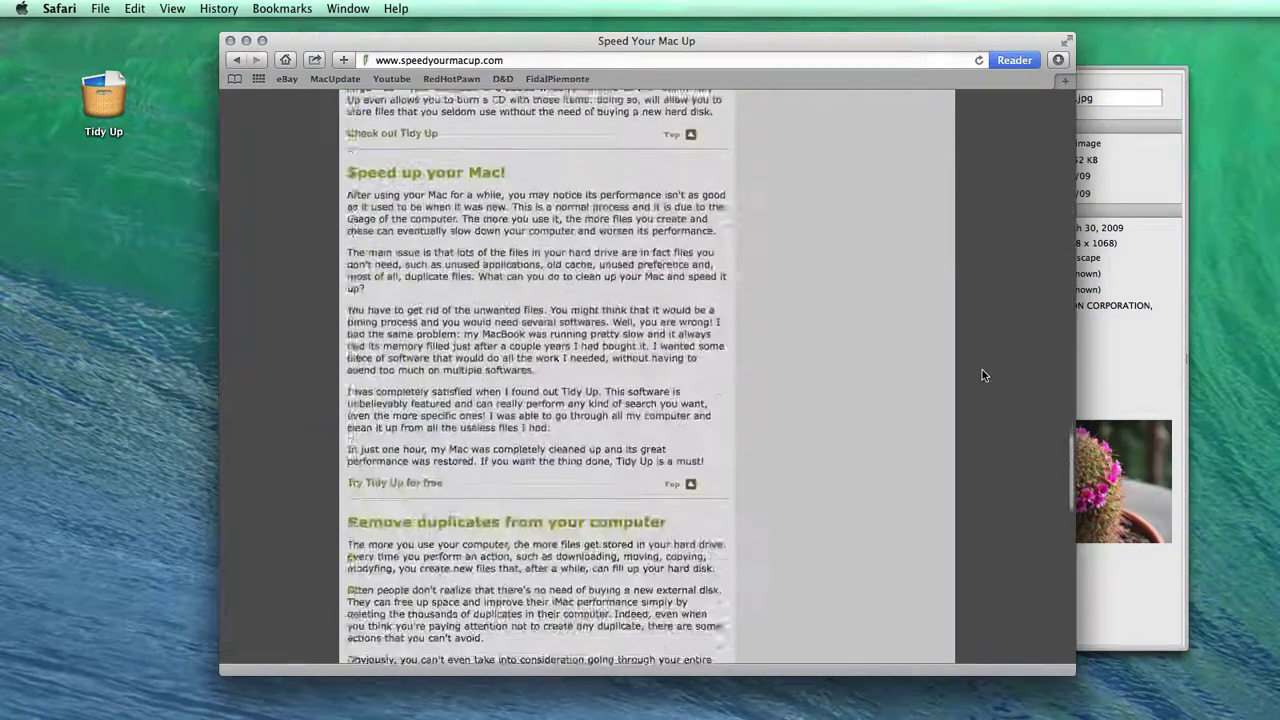
scroll(982, 375, up, 20)
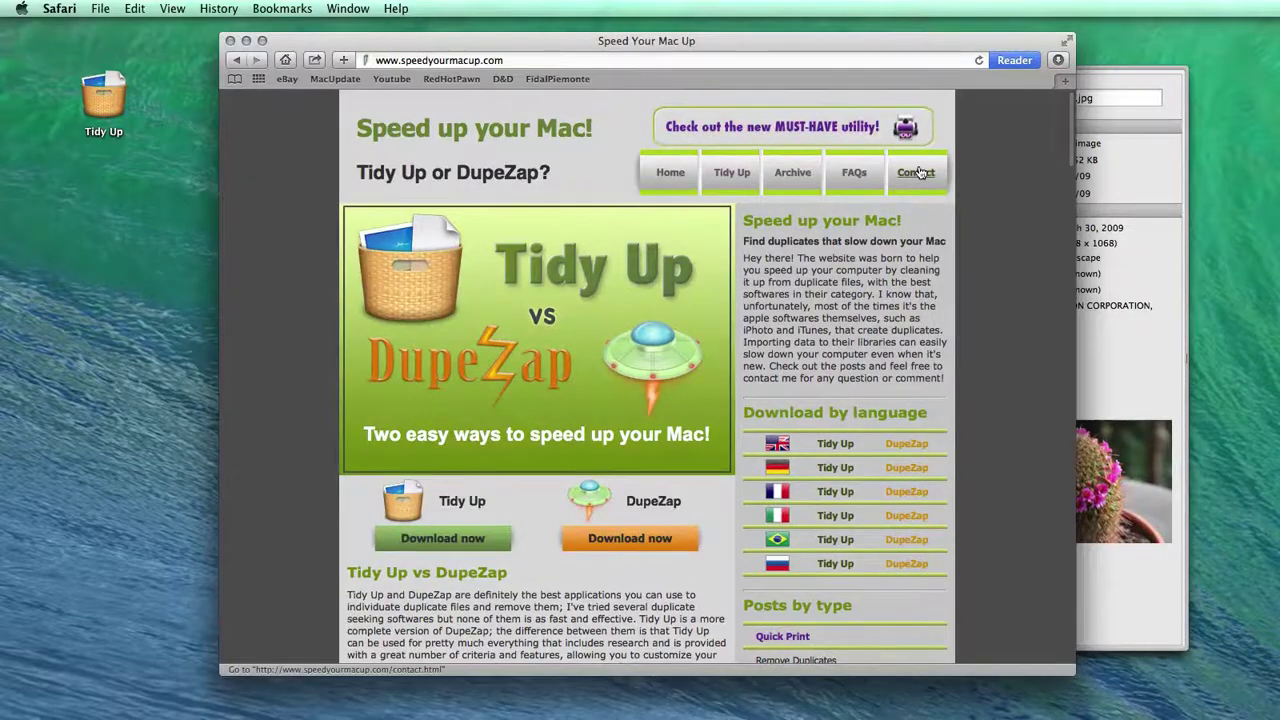